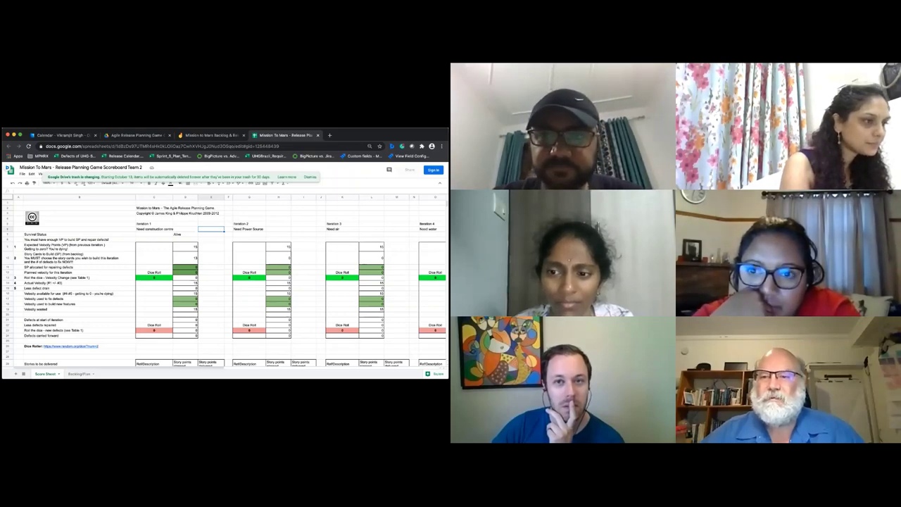
- Compare the sticky-note backlog board with the scoreboard's Score Sheet and Backlog/Plan sheets
left_click(211, 135)
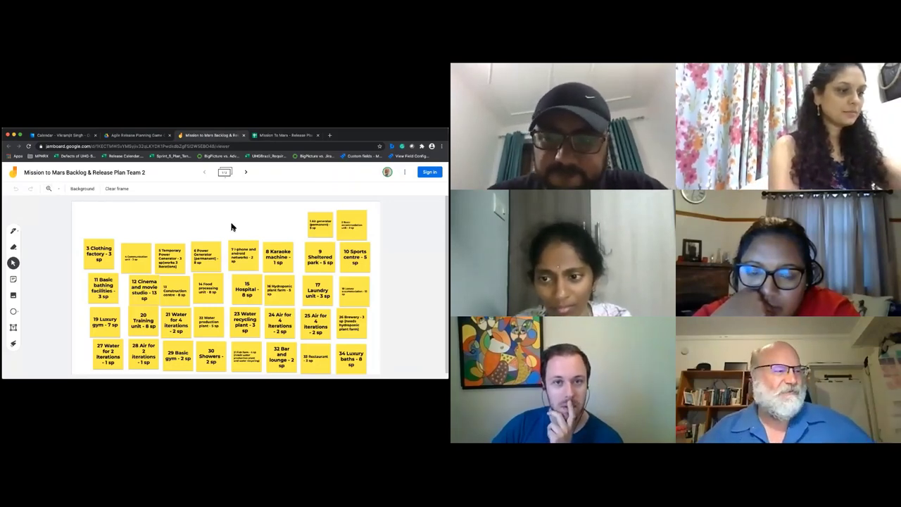
left_click(282, 138)
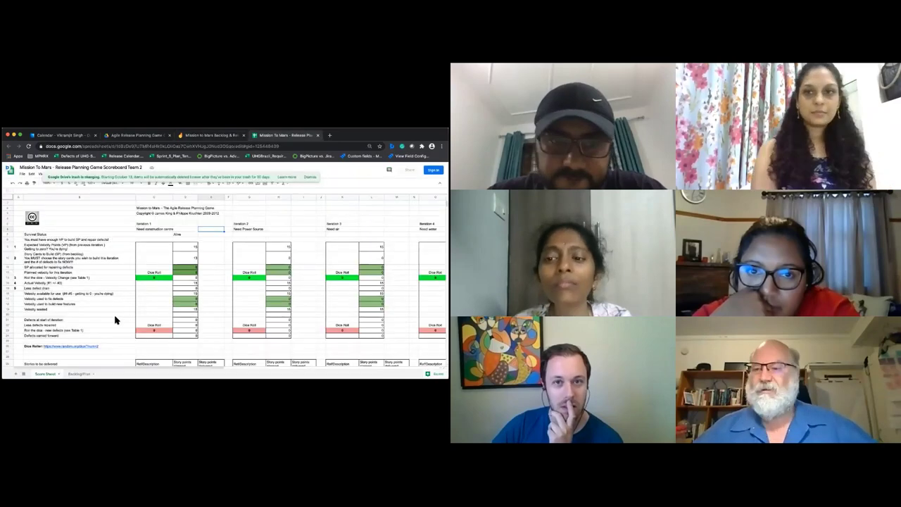
left_click(78, 375)
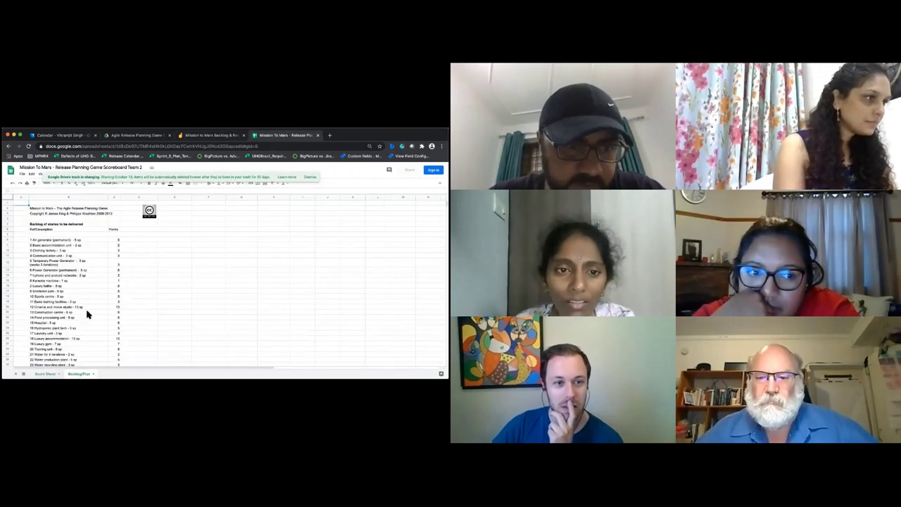
scroll(88, 315, "down", 2)
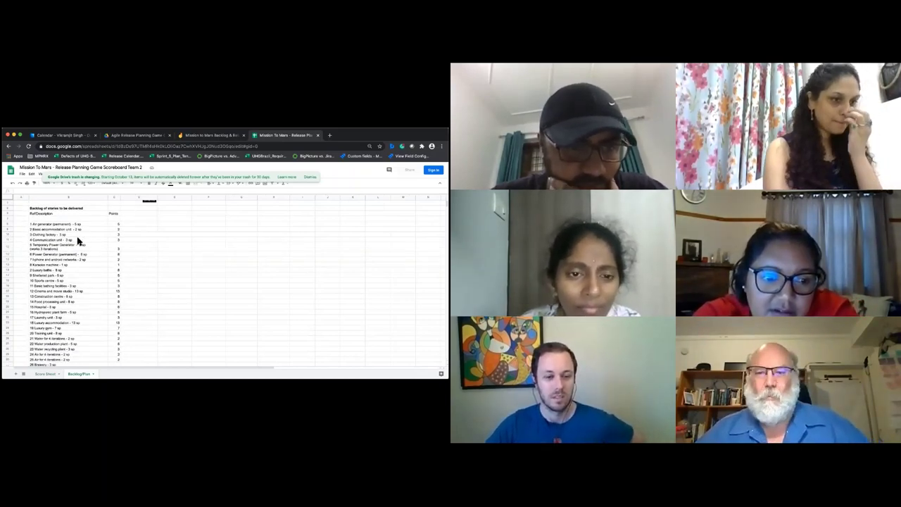
left_click(47, 375)
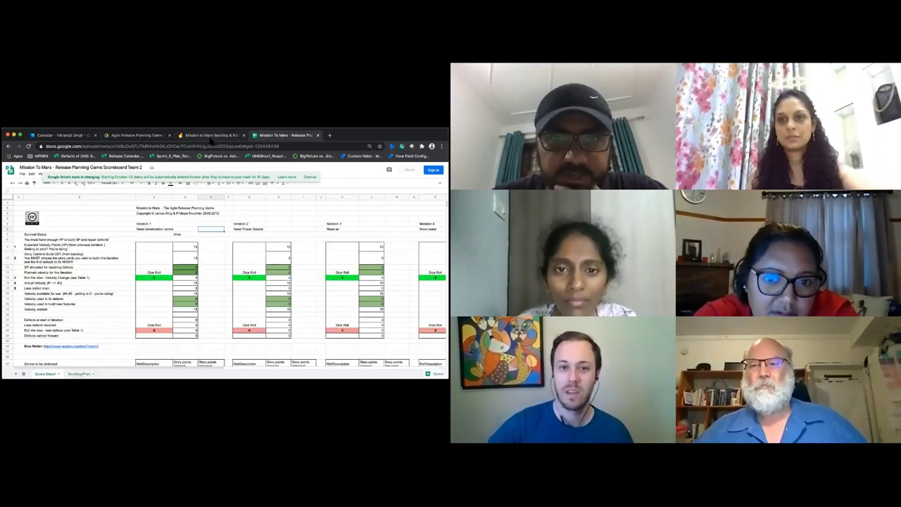
key("ctrl+shift+Tab")
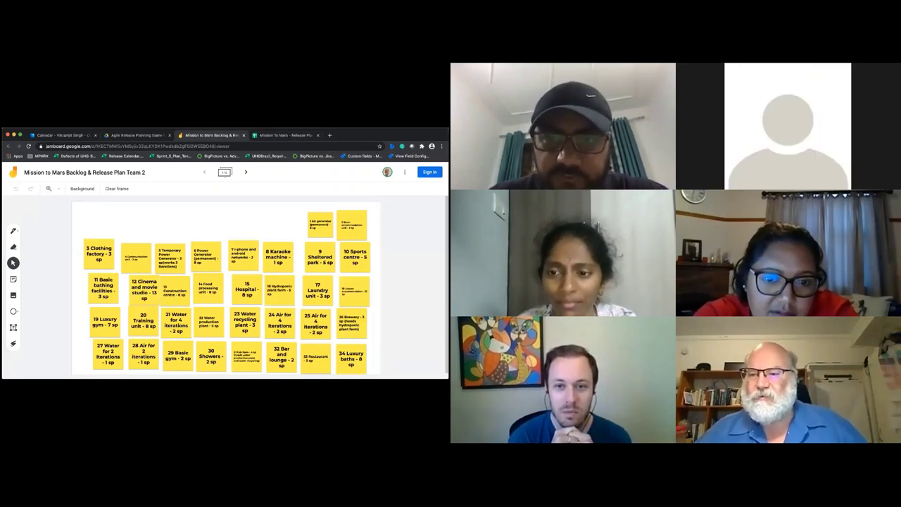
left_click(289, 140)
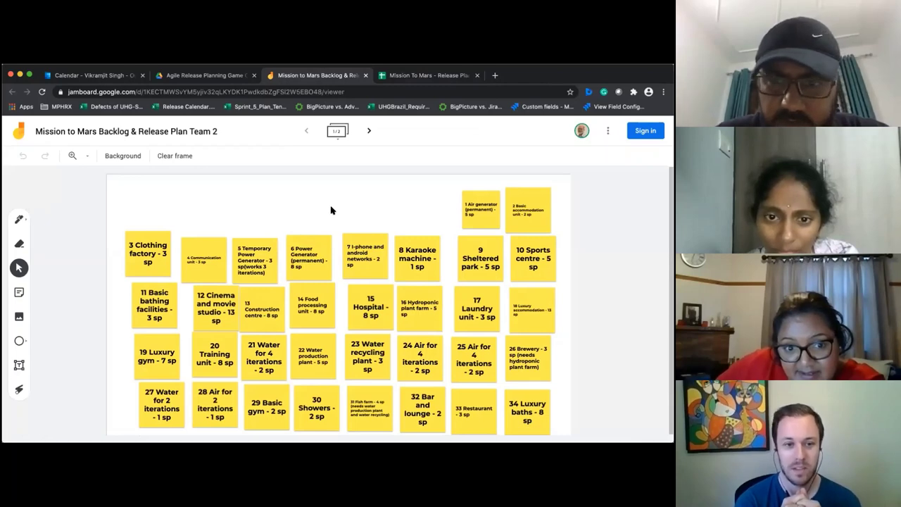
- Move the 13 Construction centre note to the start of the board's first row and put 4 Communication unit in its old place
left_click(225, 311)
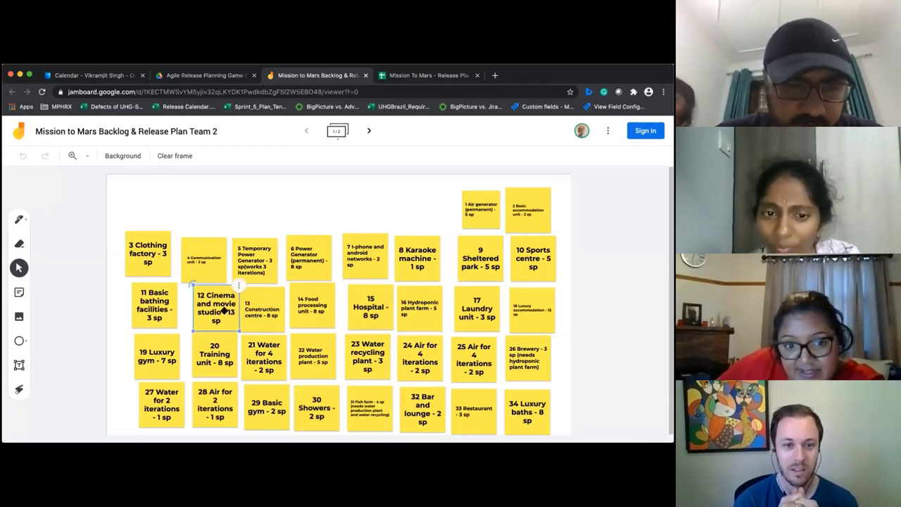
left_click(205, 221)
left_click(269, 299)
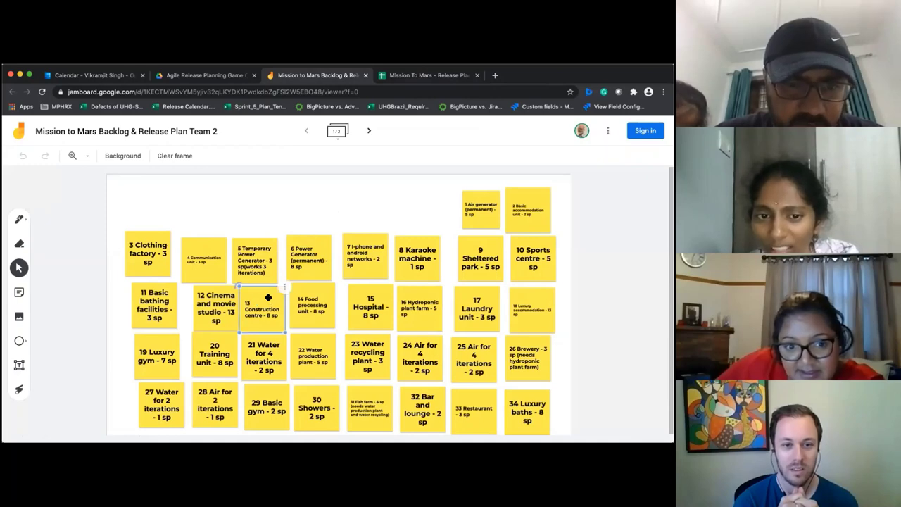
left_click_drag(269, 299, 176, 192)
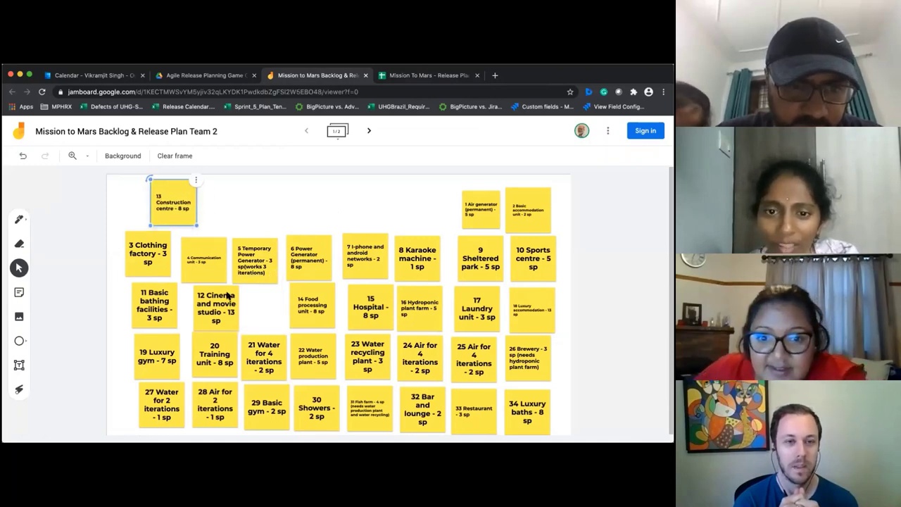
left_click_drag(203, 258, 258, 302)
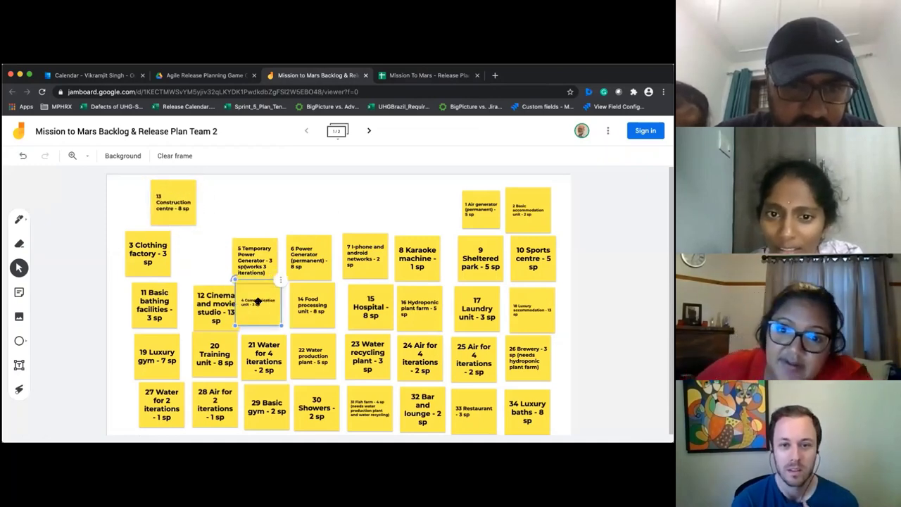
left_click(243, 195)
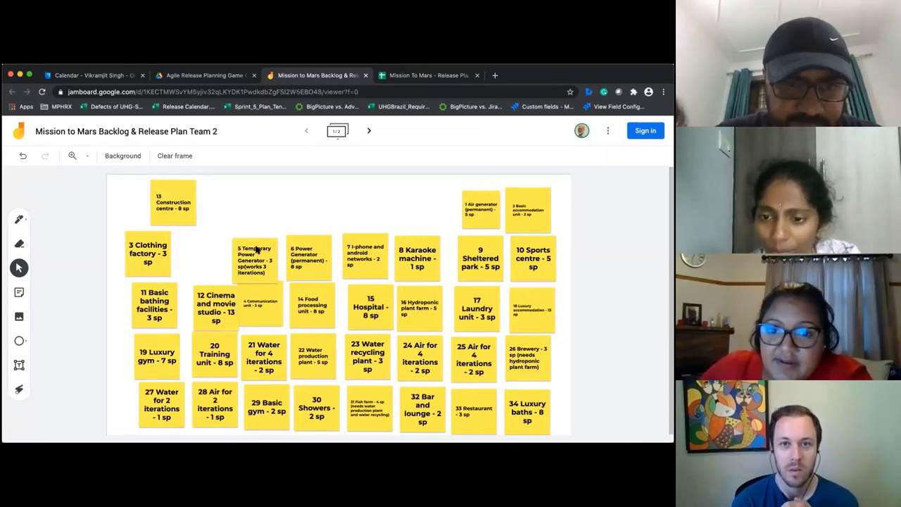
- Place the 5 Temporary Power Generator note directly to the right of Construction centre in the first row
left_click_drag(257, 241, 256, 227)
left_click(248, 199)
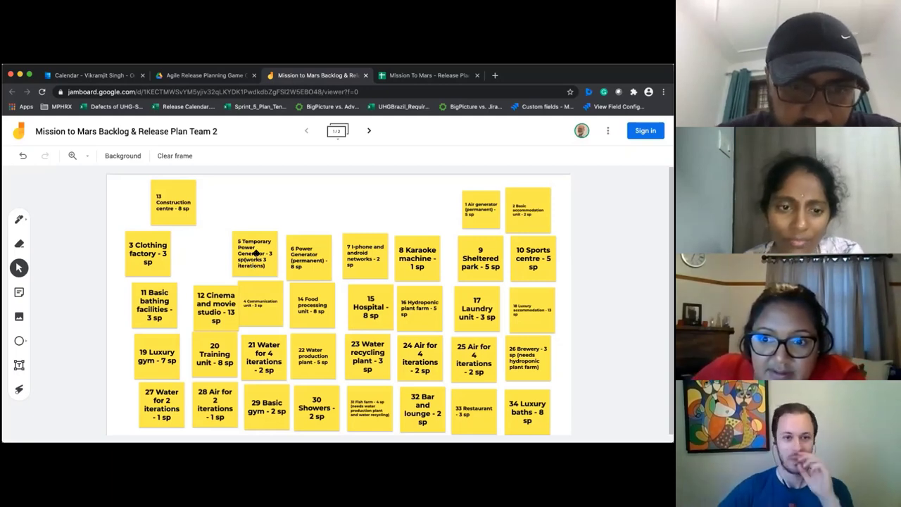
left_click(257, 255)
left_click_drag(225, 216, 226, 206)
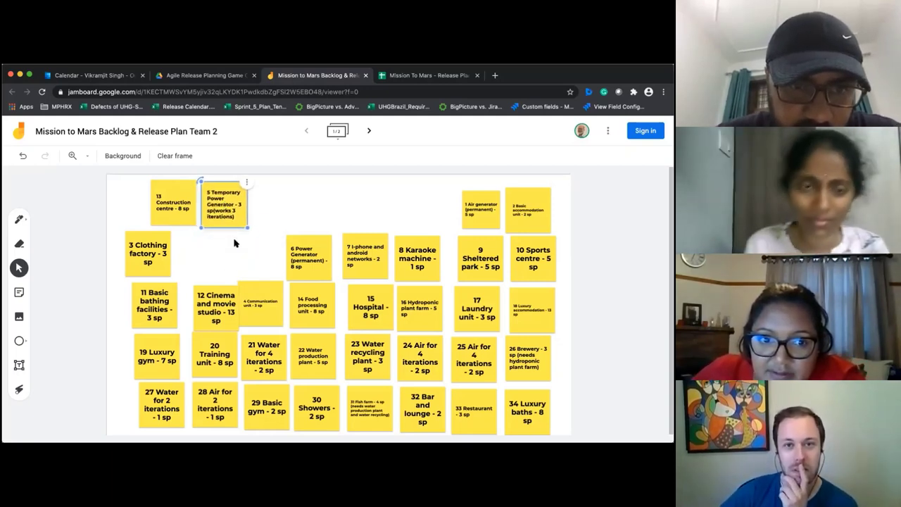
left_click(275, 218)
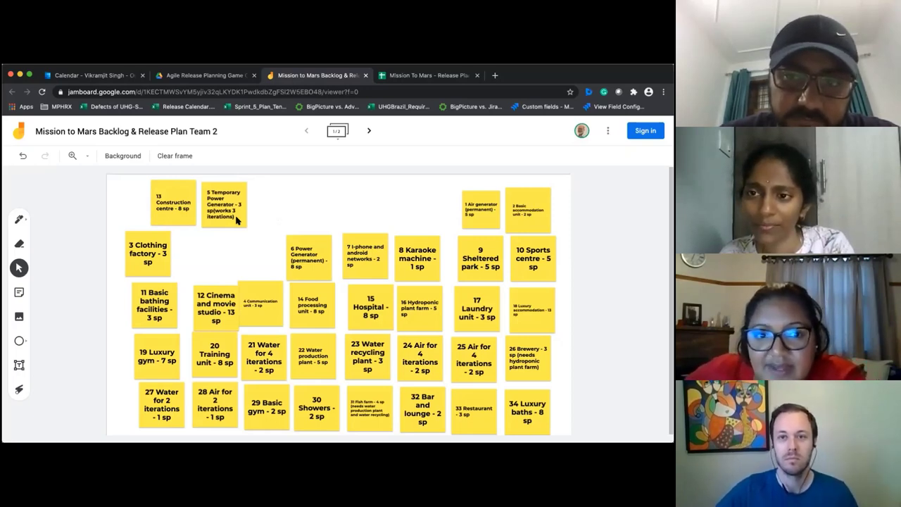
- Reorder the first row so 2 Basic accommodation unit follows Construction centre and 5 Temporary Power Generator comes third
left_click_drag(530, 218, 334, 210)
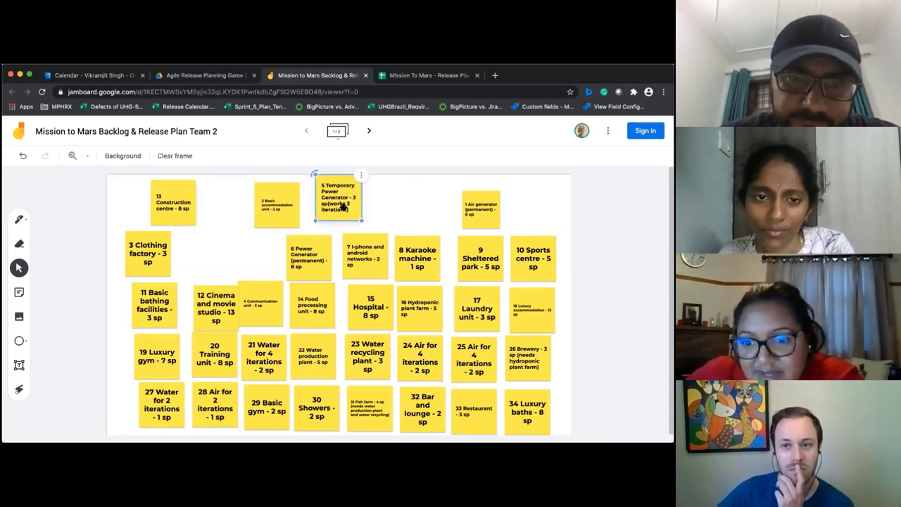
left_click_drag(277, 205, 225, 204)
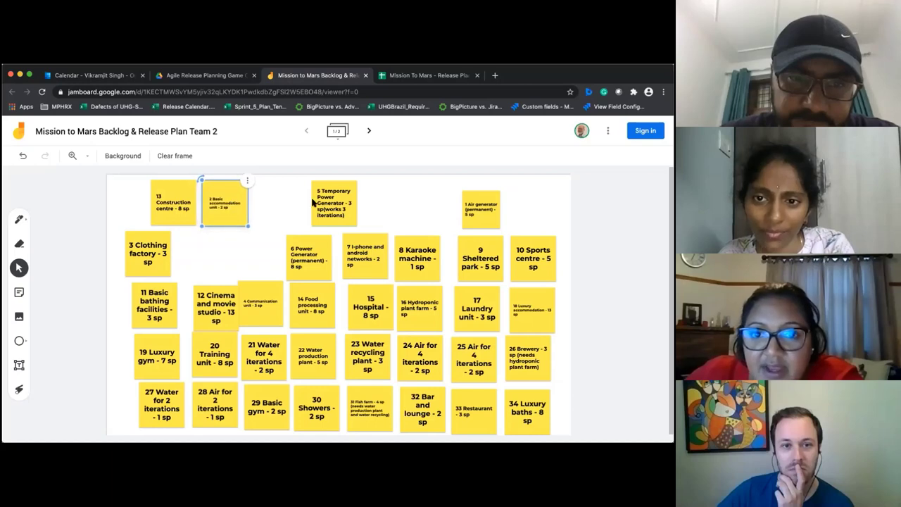
left_click_drag(323, 200, 271, 200)
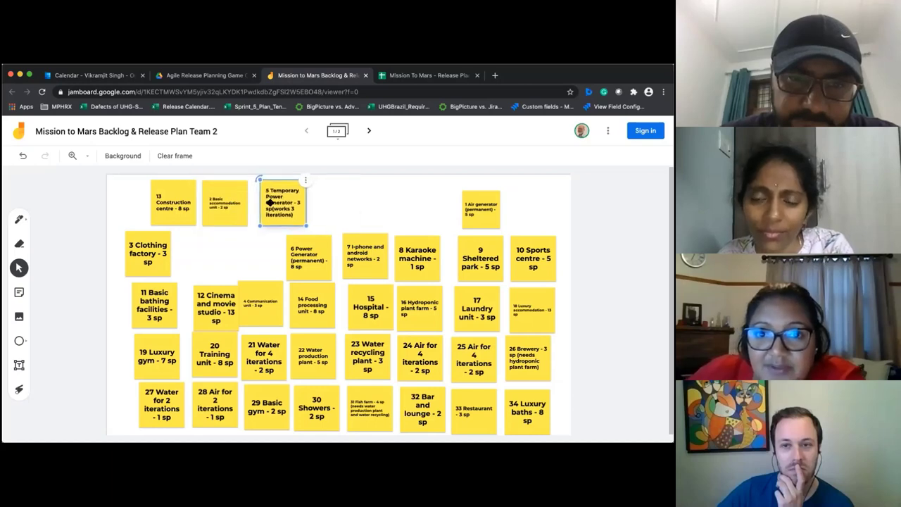
left_click(365, 211)
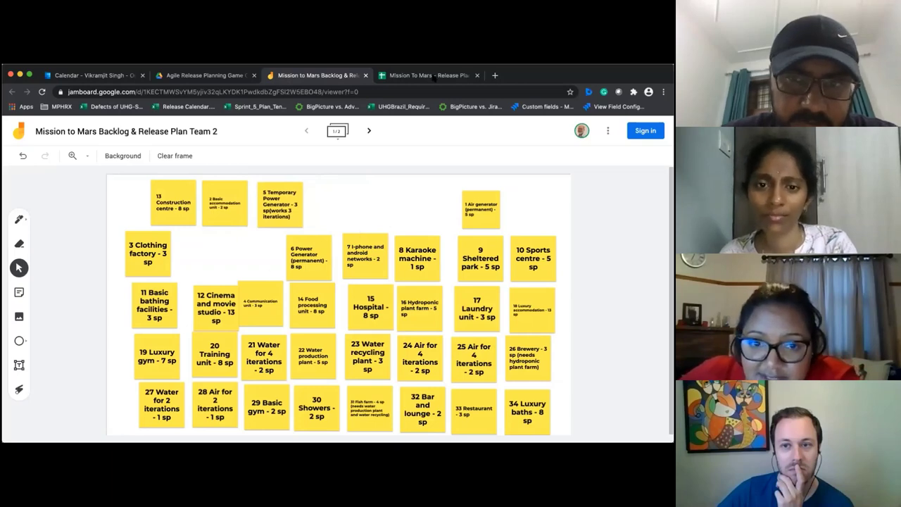
- Check the scoreboard's Backlog/Plan sheet and the Iteration 2 need on the Score Sheet, and return to the sticky-note board
key("ctrl+Tab")
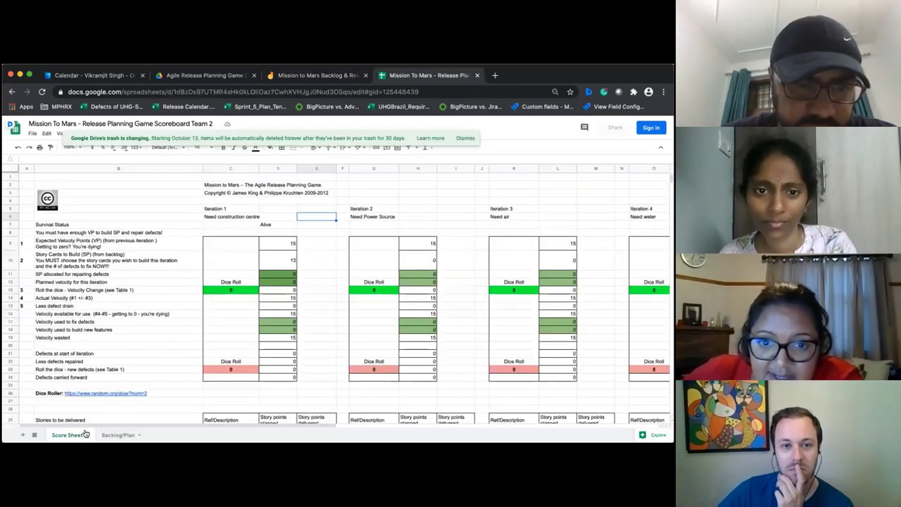
left_click(113, 434)
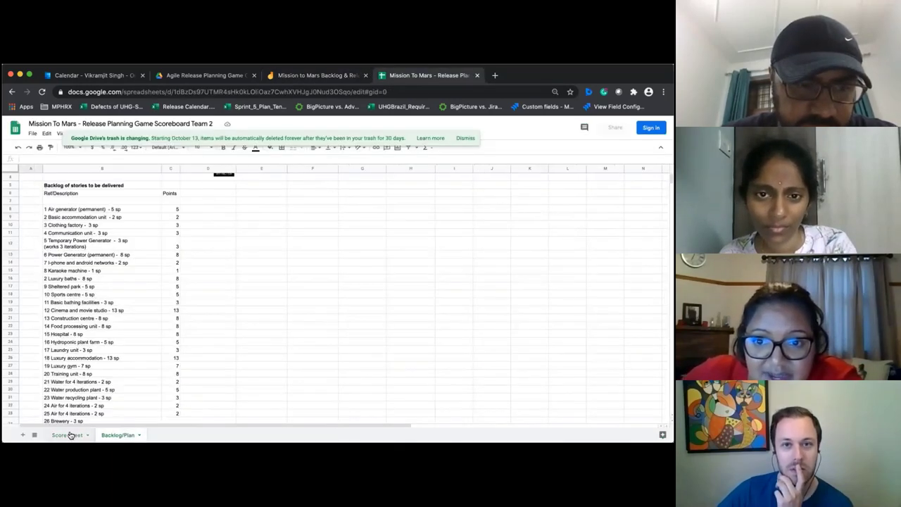
key("ctrl+shift+Page_Up")
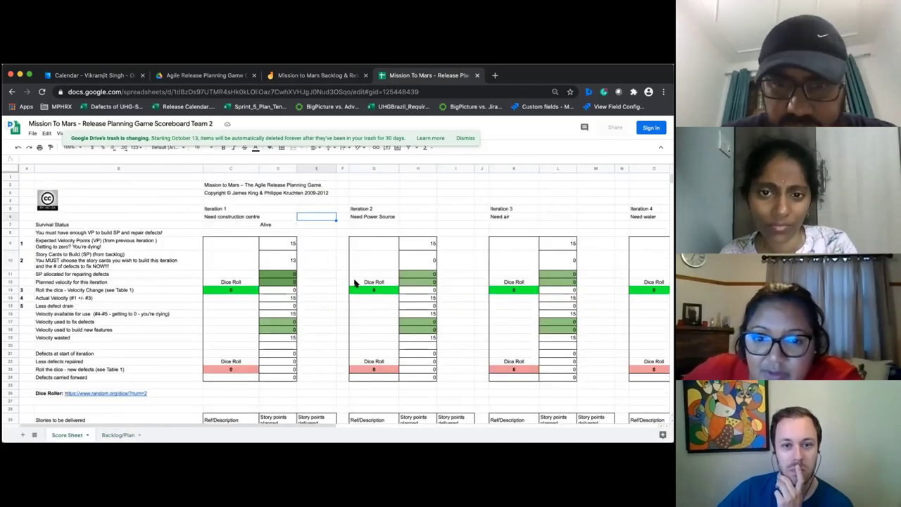
left_click(370, 216)
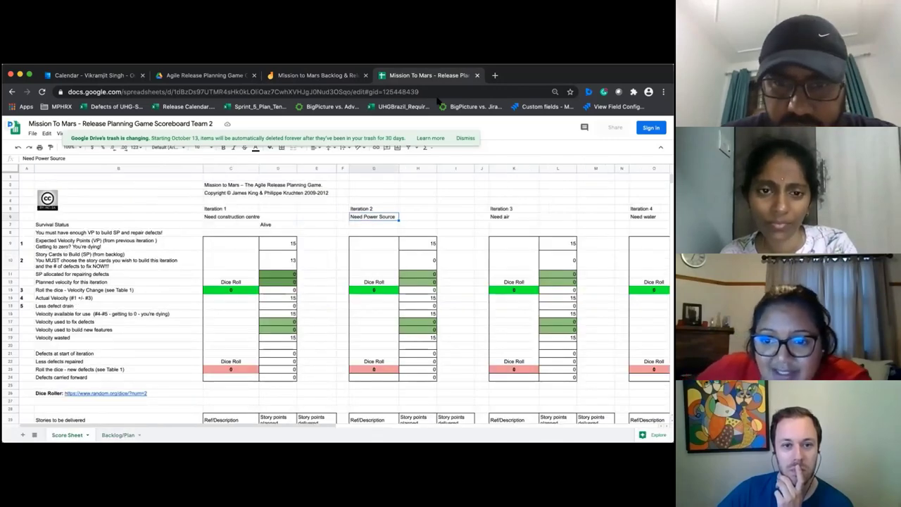
left_click(327, 77)
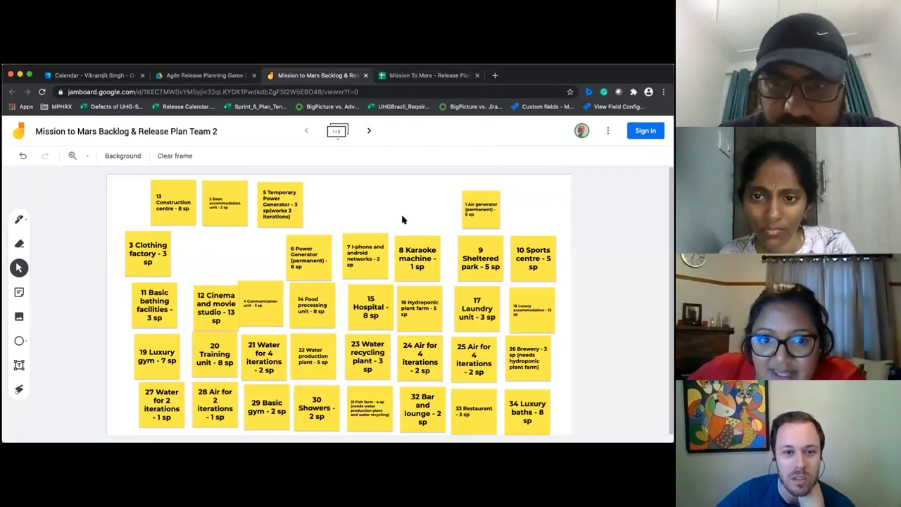
- Move 2 Basic accommodation unit beside Air generator in the first row and place 5 Temporary Power Generator next to Construction centre
left_click(469, 210)
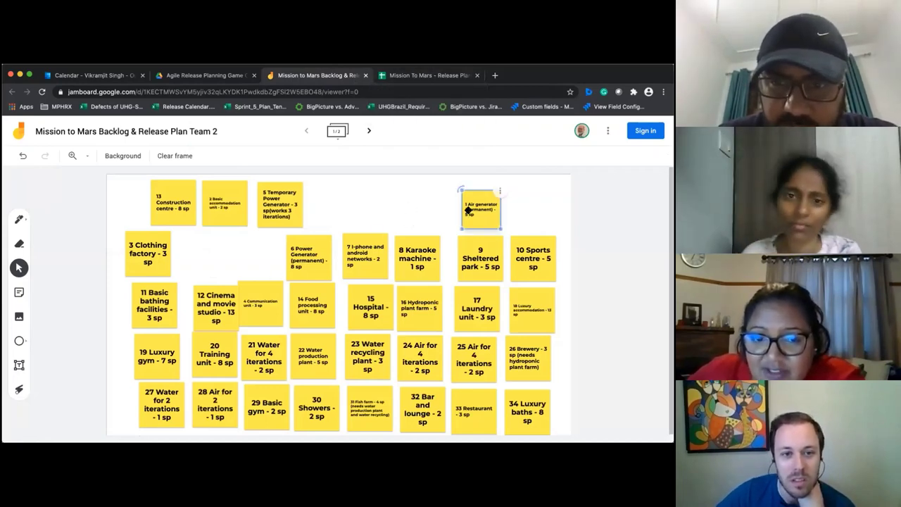
left_click_drag(488, 205, 357, 202)
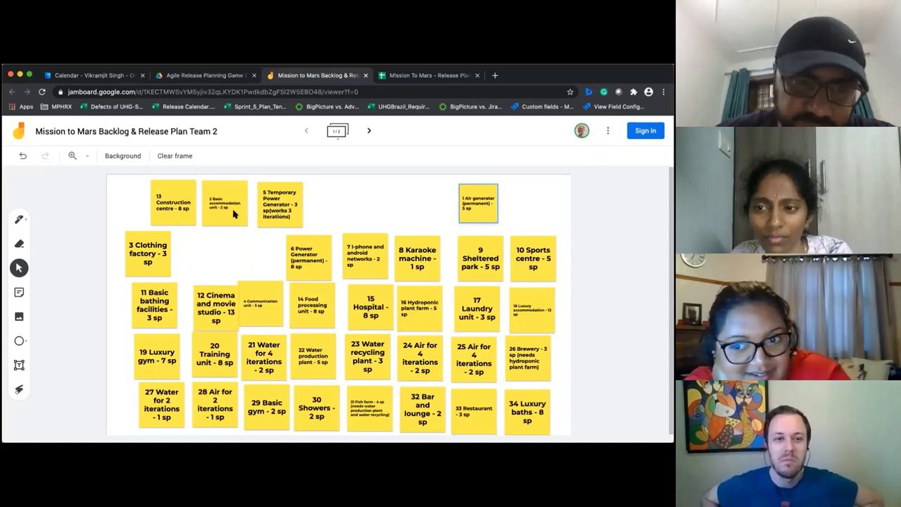
left_click_drag(235, 214, 410, 207)
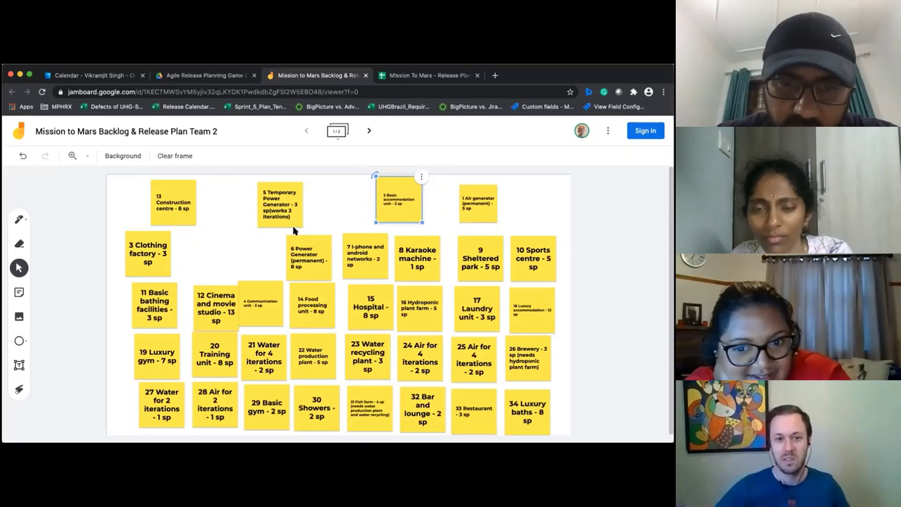
left_click_drag(283, 214, 231, 212)
left_click(220, 251)
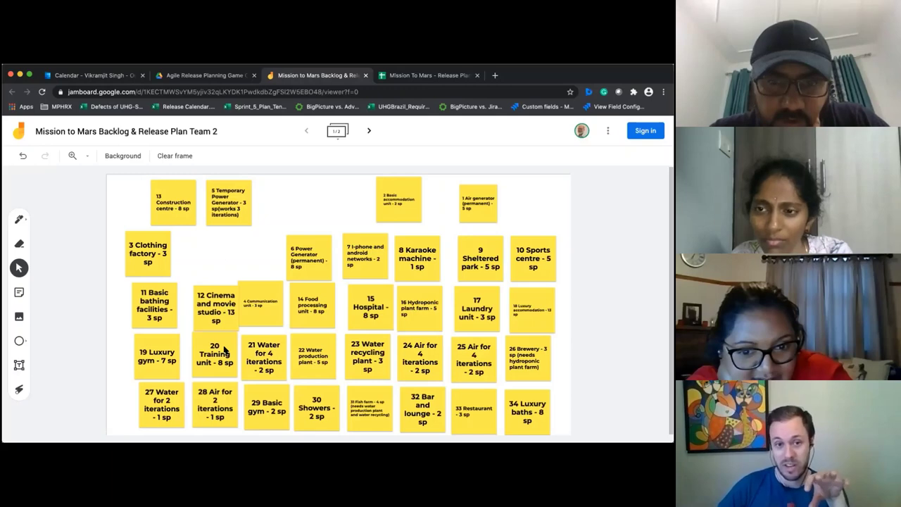
- Place 1 Air generator right after Construction centre in the first row, with 5 Temporary Power Generator between it and Basic accommodation unit
left_click(240, 206)
left_click_drag(237, 206, 239, 244)
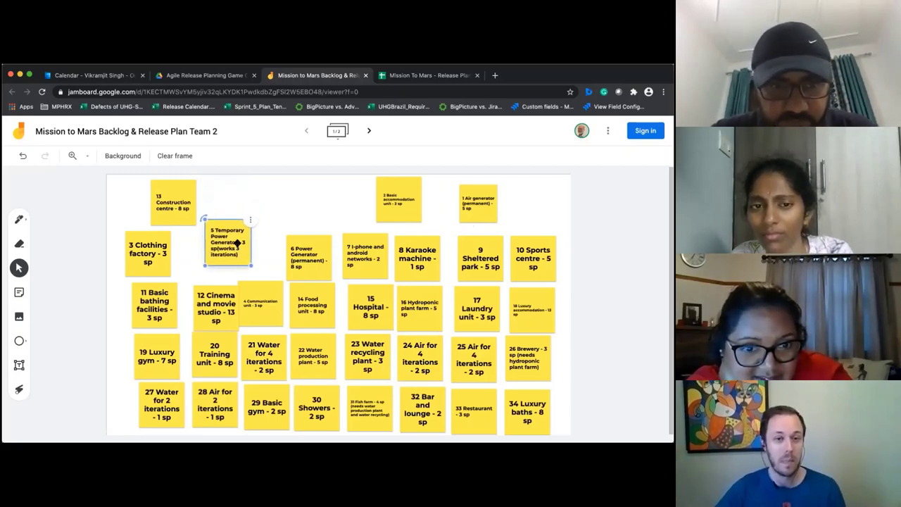
left_click_drag(466, 205, 224, 202)
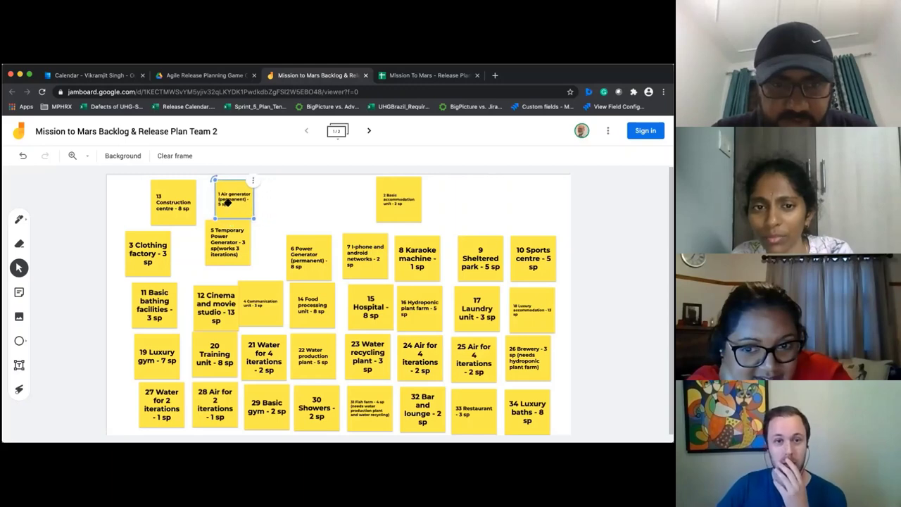
left_click_drag(224, 233, 317, 193)
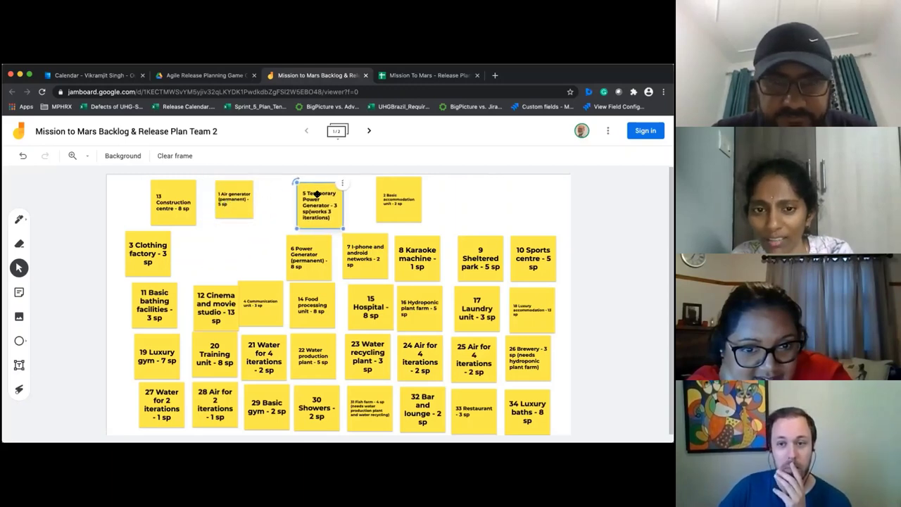
- Move 6 Power Generator (permanent) to the end of the first row and put 5 Temporary Power Generator in its vacated second-row place
left_click(304, 247)
left_click_drag(304, 248, 236, 241)
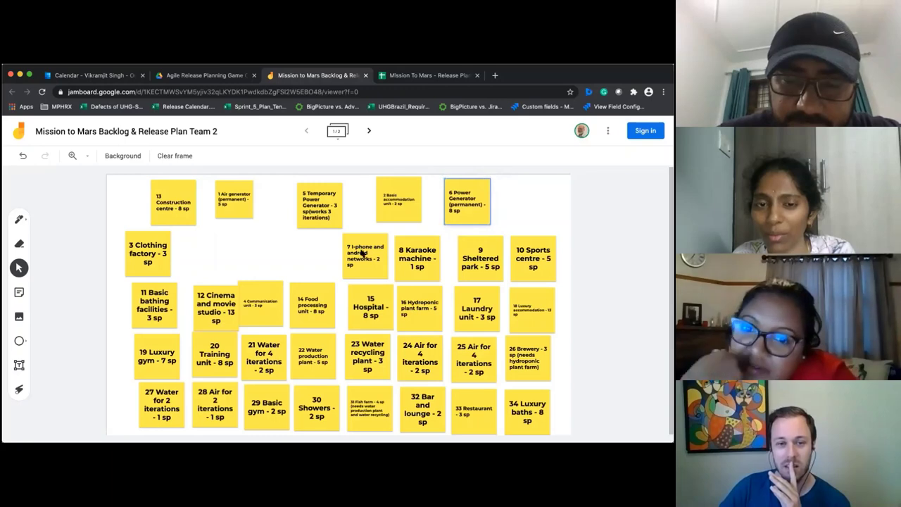
left_click(319, 212)
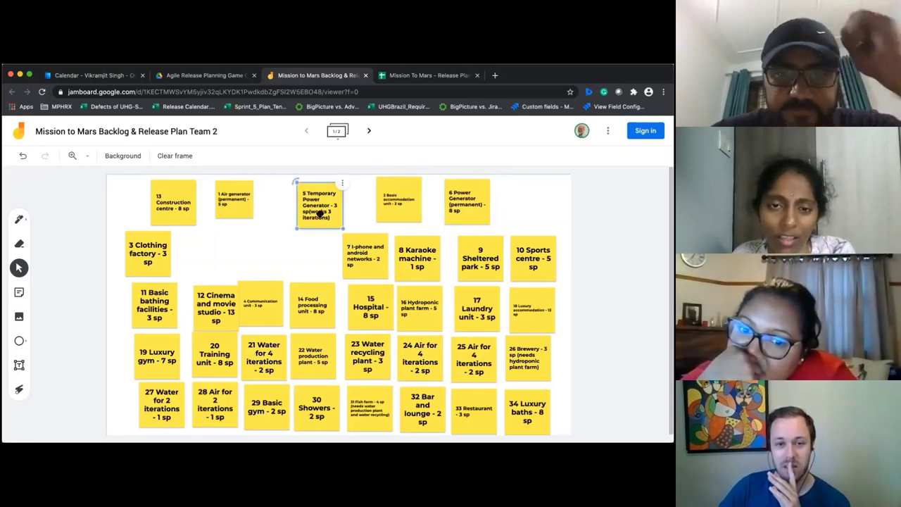
left_click_drag(319, 213, 312, 253)
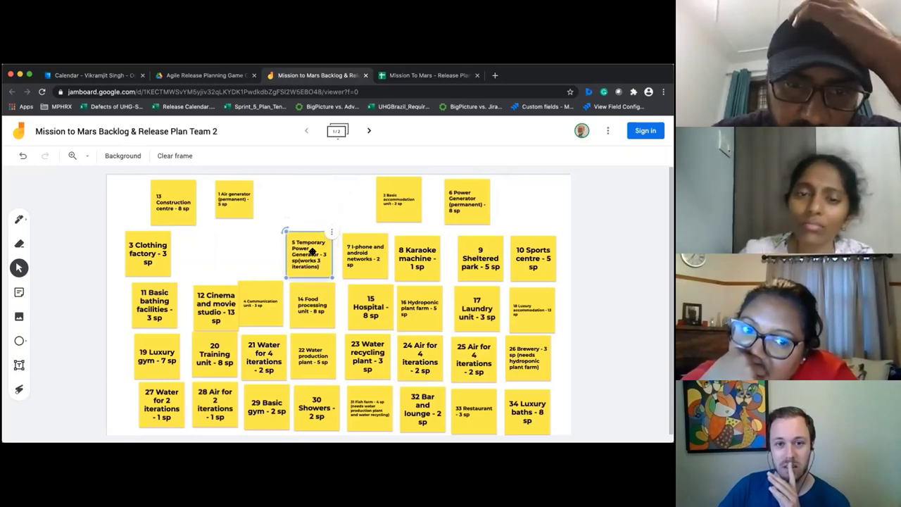
left_click(182, 209)
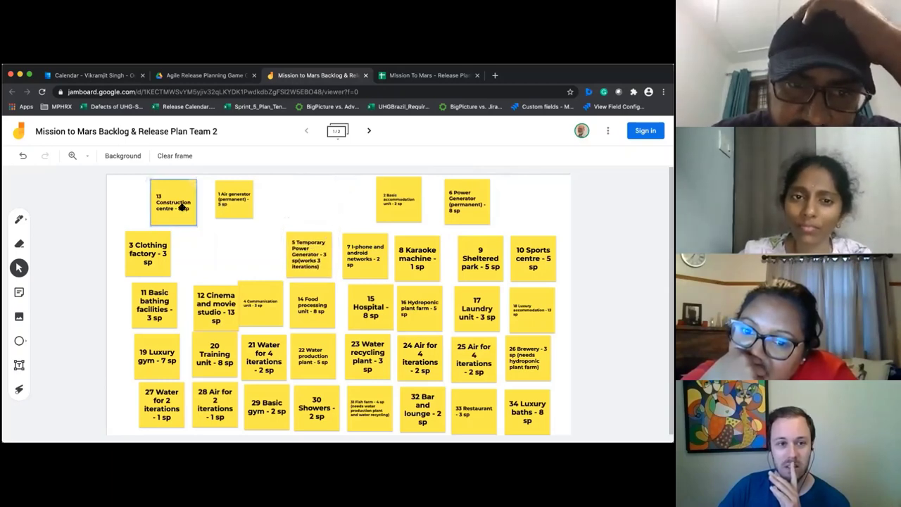
- Shift the 1 Air generator note slightly closer to 13 Construction centre in the first row
left_click(238, 202)
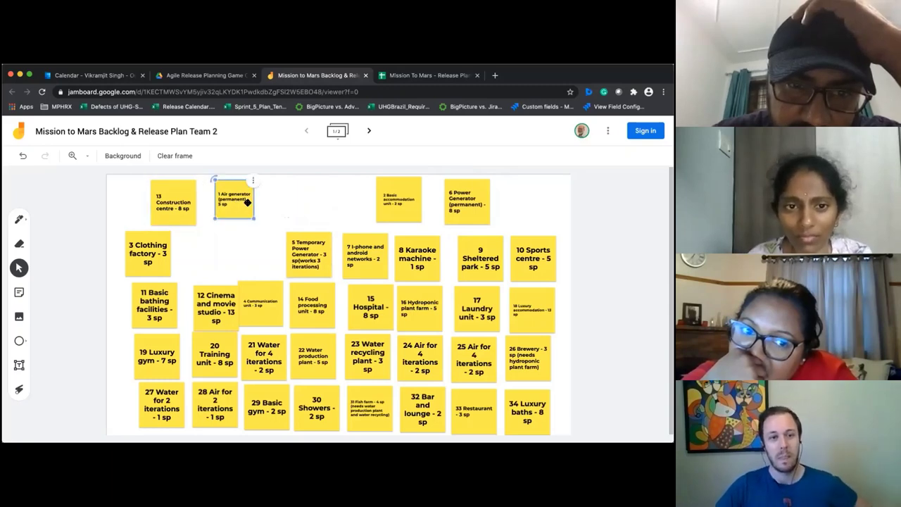
left_click_drag(240, 204, 238, 207)
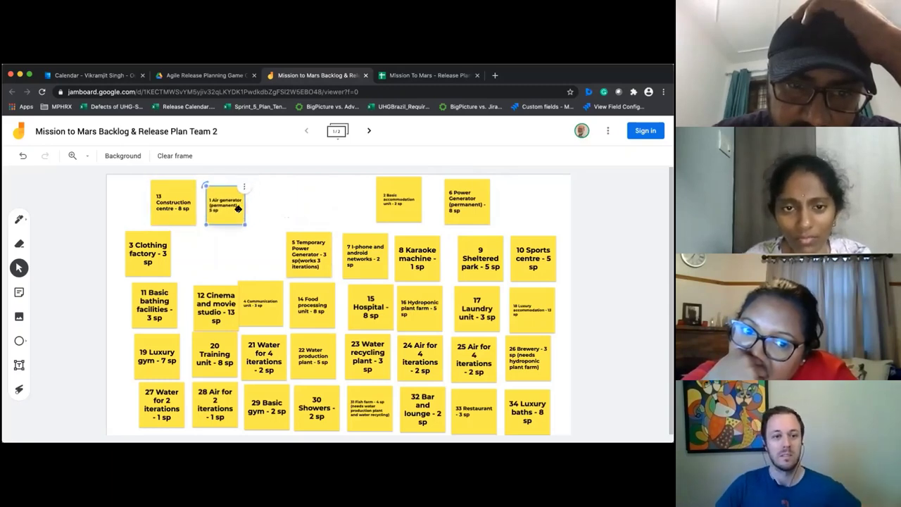
left_click(284, 207)
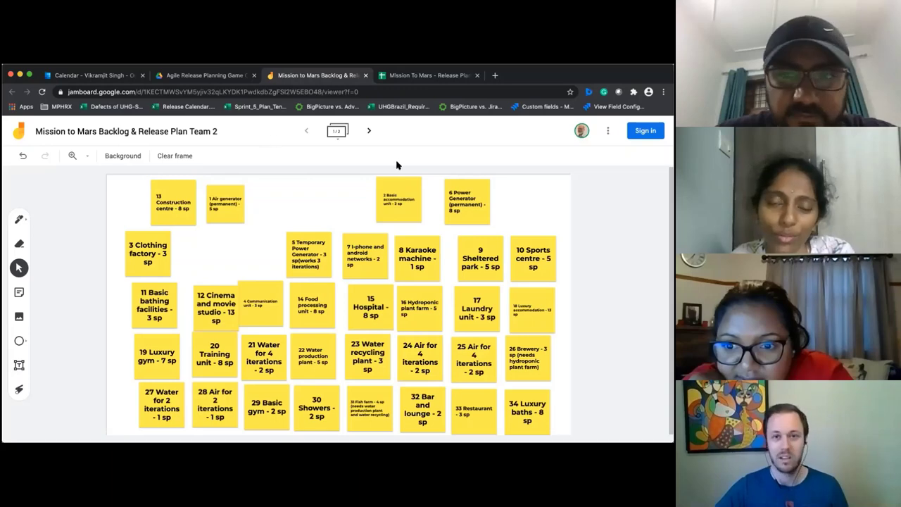
- Open random.org's Dice Roller in a new browser tab, roll two dice and roll them once more
left_click(495, 76)
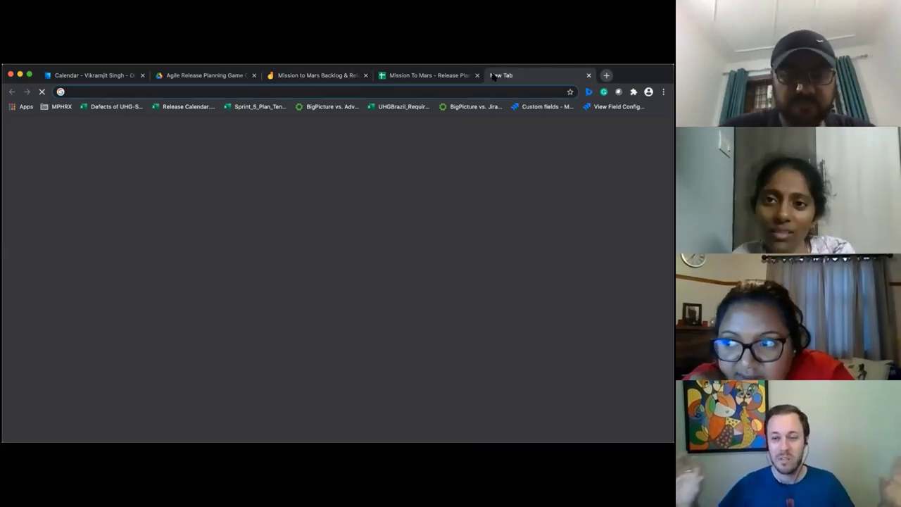
type("random")
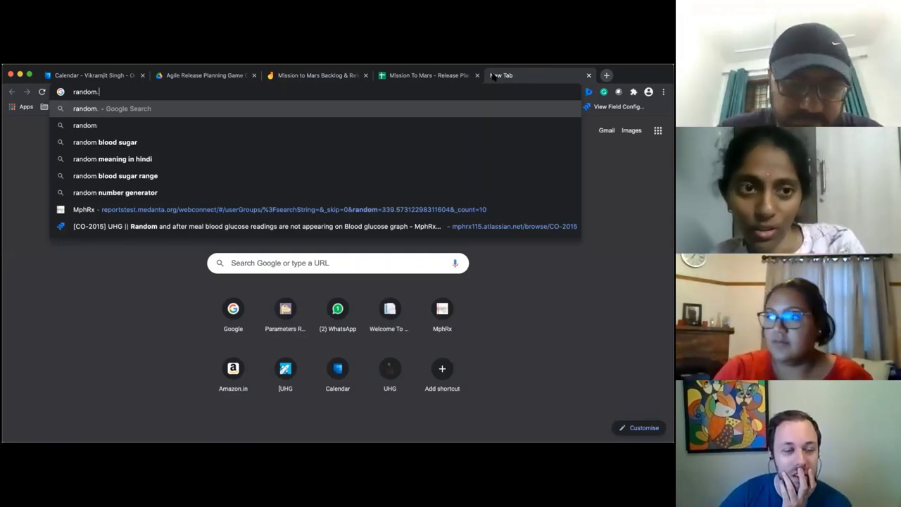
type(".org")
key("Return")
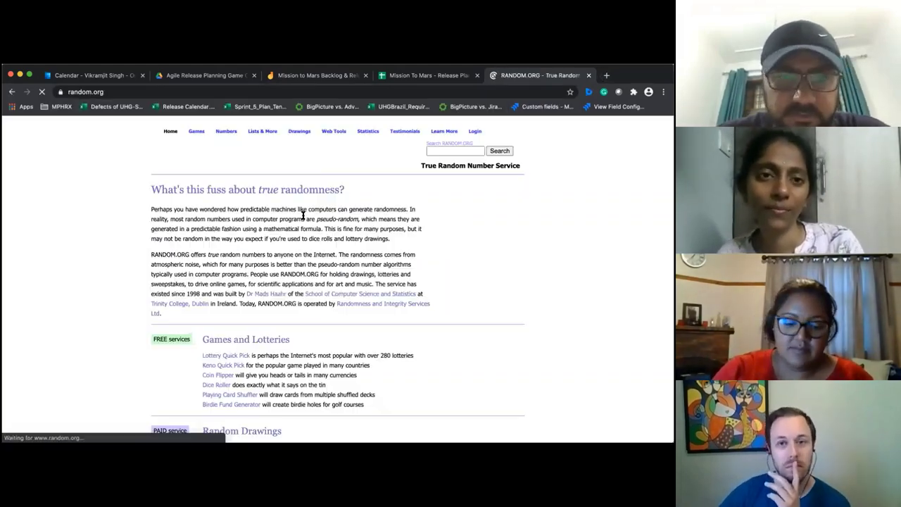
scroll(196, 295, "down", 2)
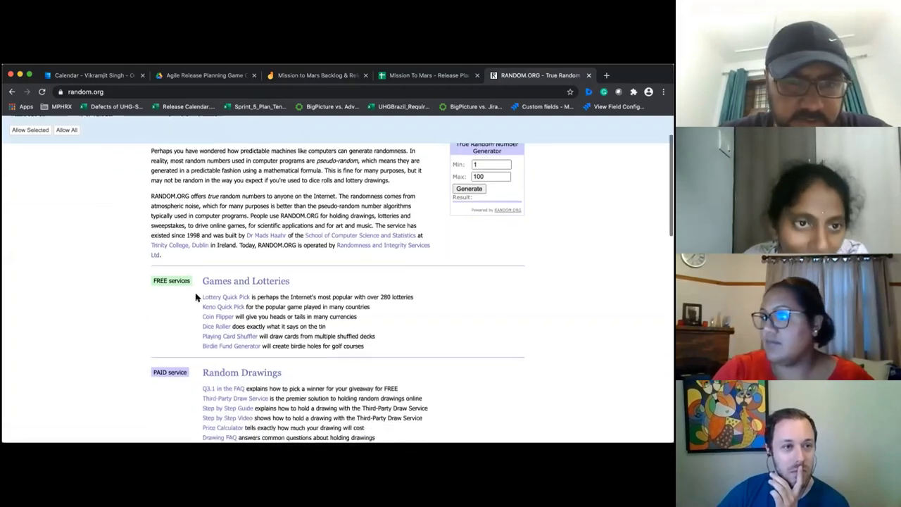
left_click(218, 326)
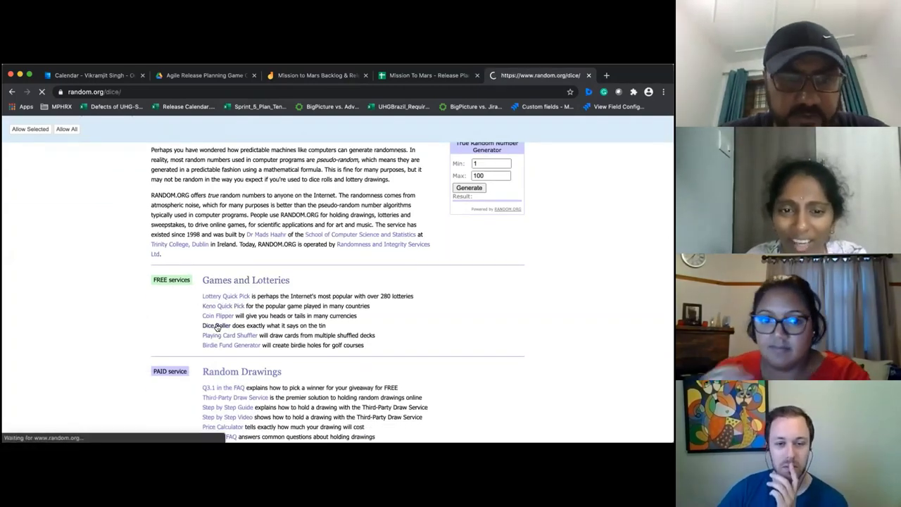
left_click(167, 250)
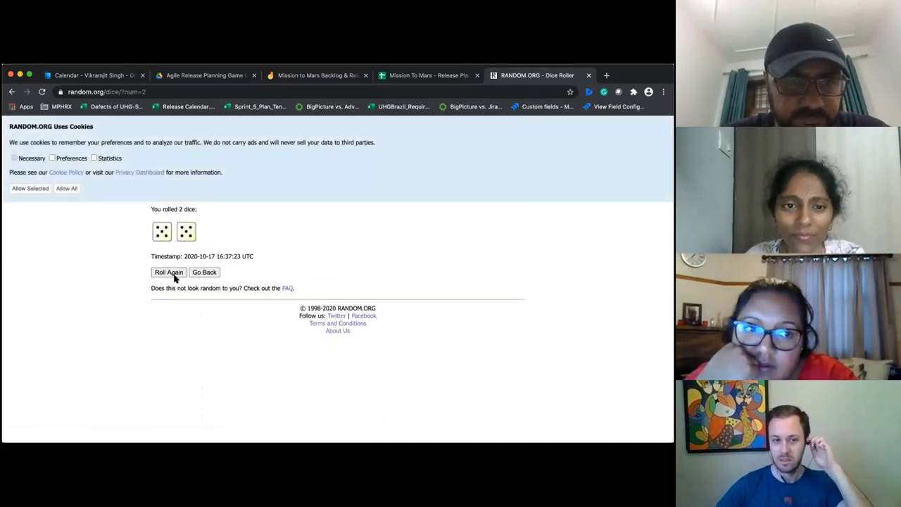
left_click(173, 273)
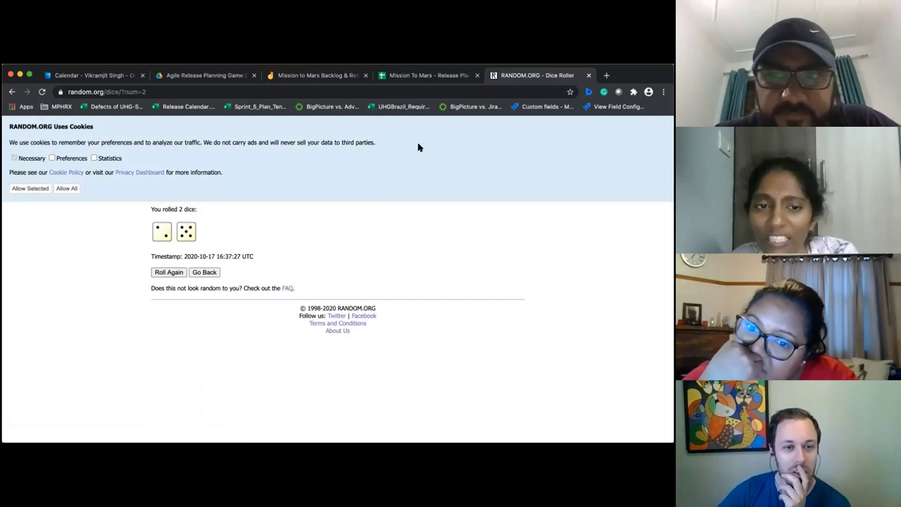
- Record 7 as Iteration 1's velocity-change dice roll on the scoreboard's Score Sheet and inspect its velocity-change formula
left_click(426, 75)
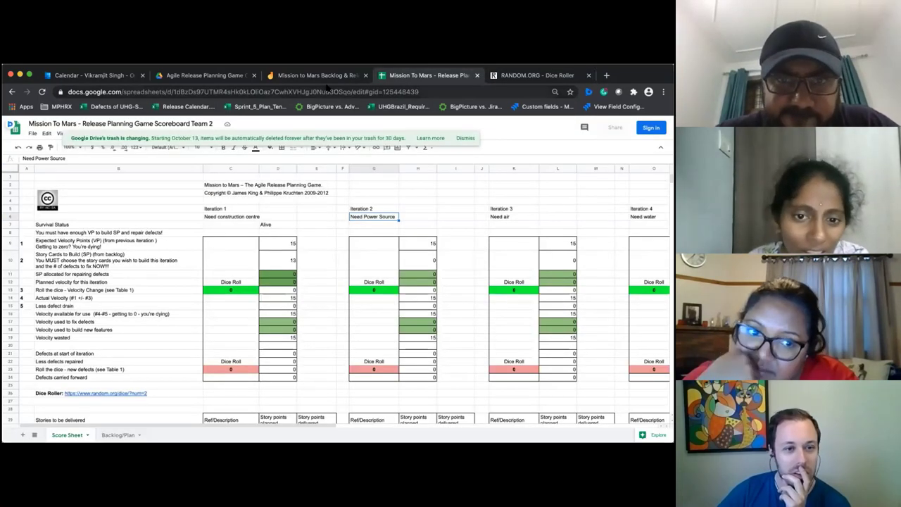
key("ctrl+shift+Tab")
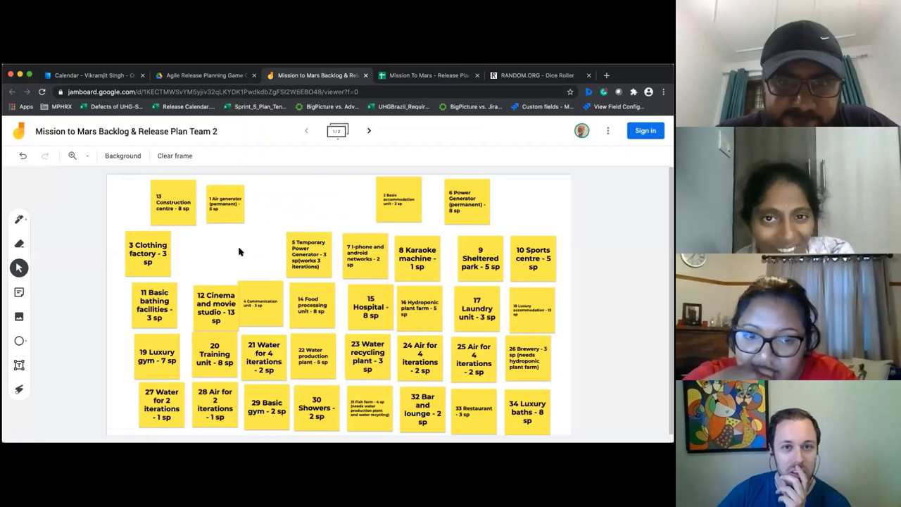
left_click(418, 78)
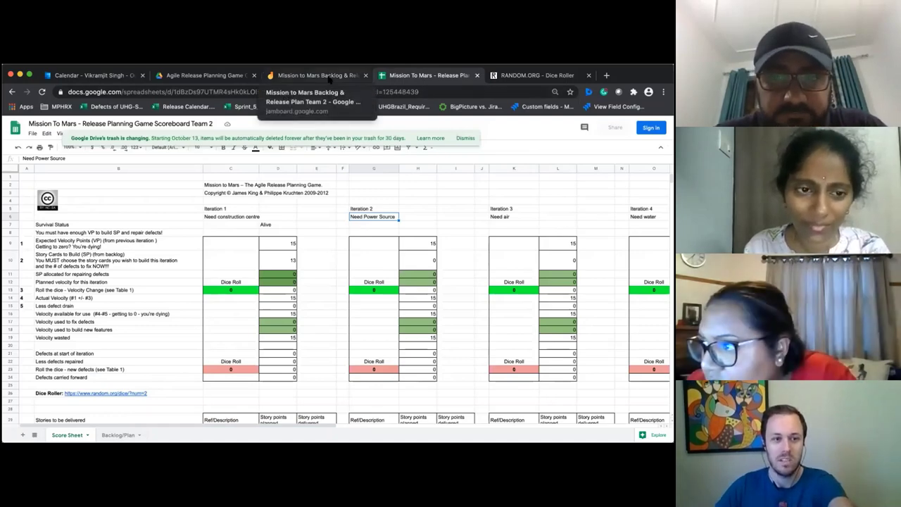
left_click(286, 261)
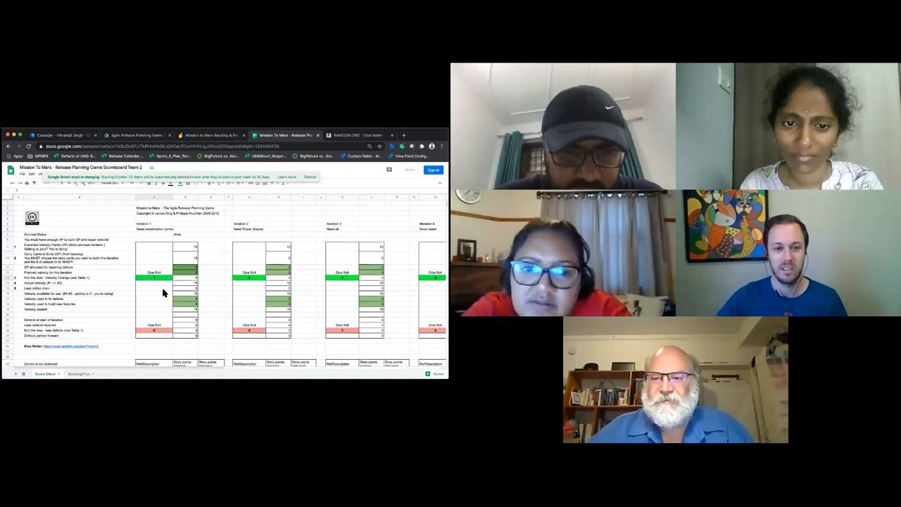
left_click(191, 281)
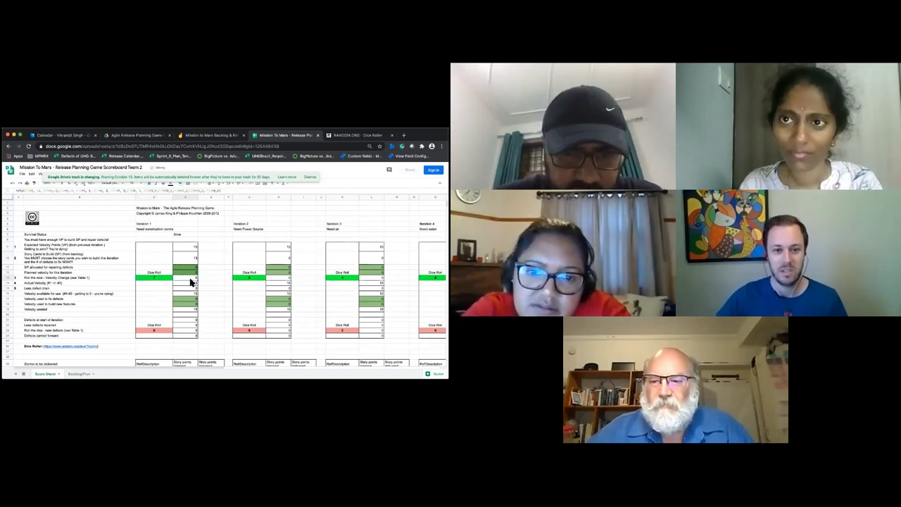
left_click(162, 294)
left_click(188, 281)
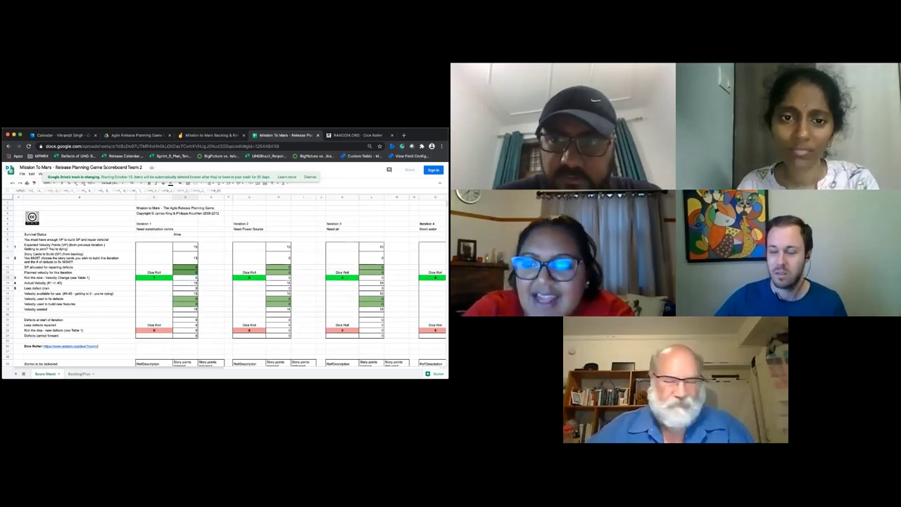
- Recheck the rolled dice and look up the velocity change for that roll in the dice table below the Score Sheet
key("ctrl+Tab")
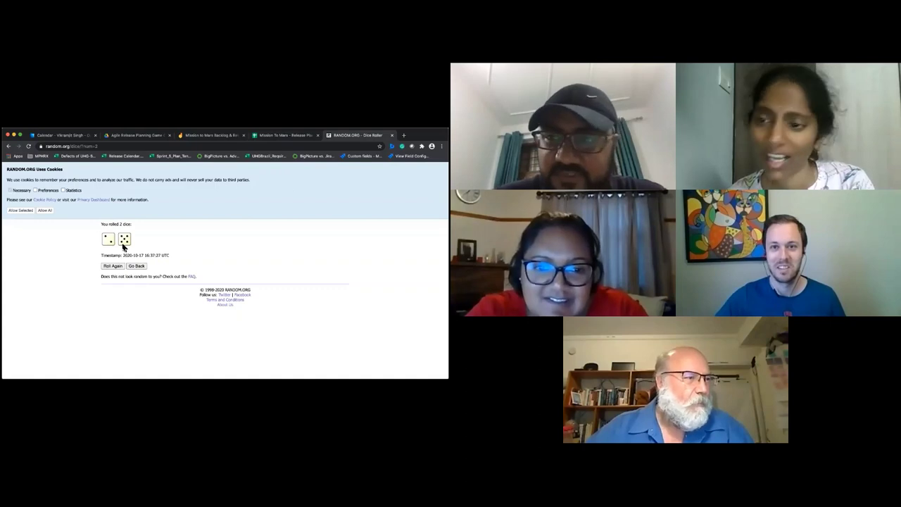
left_click(279, 134)
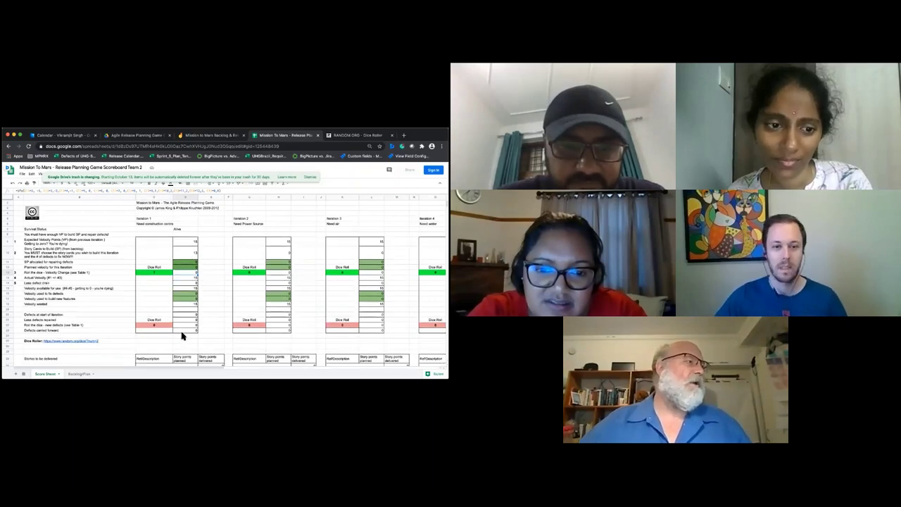
scroll(181, 336, "down", 3)
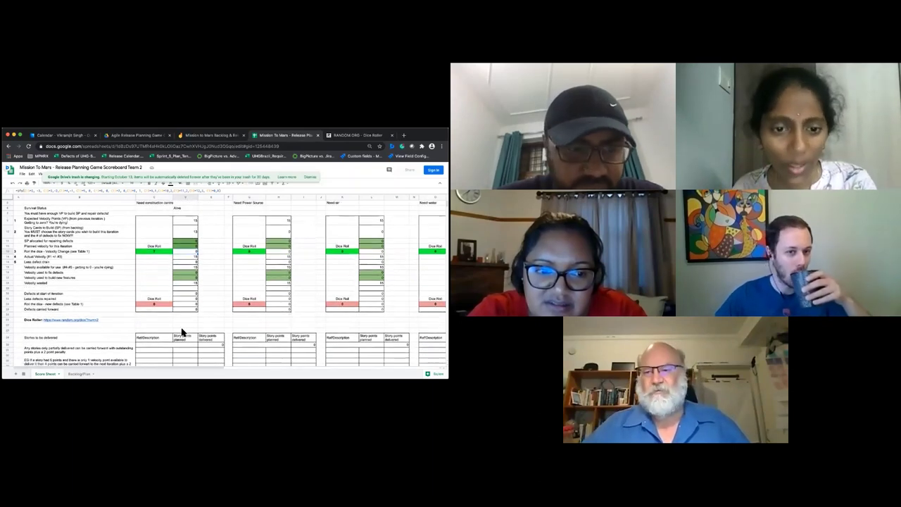
scroll(151, 342, "down", 5)
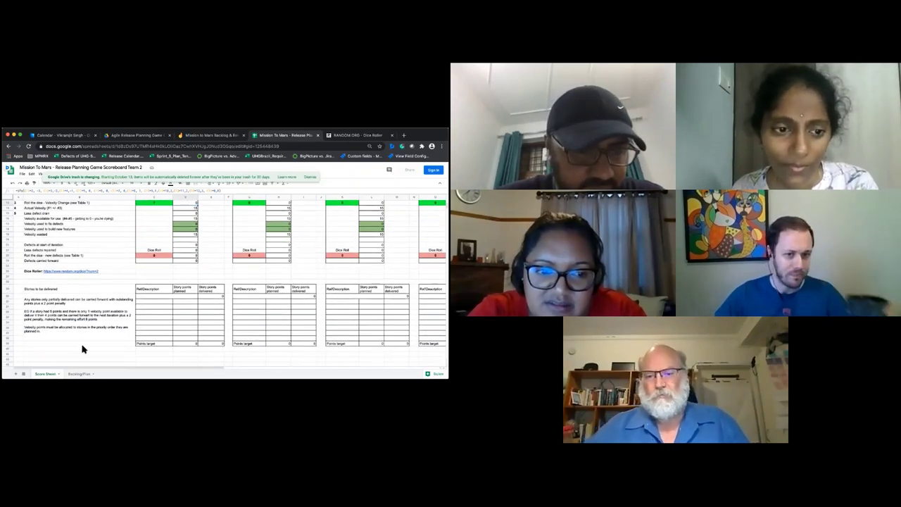
scroll(83, 349, "down", 1)
scroll(83, 350, "down", 8)
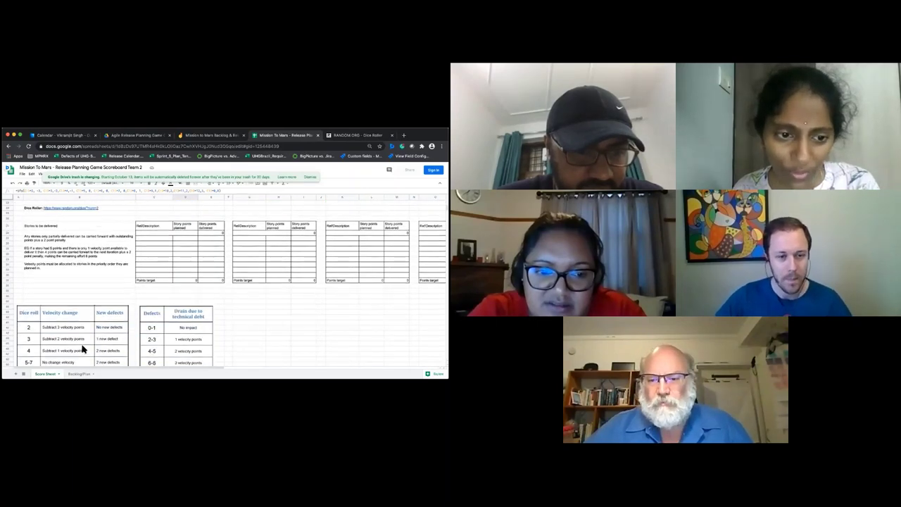
scroll(82, 350, "down", 1)
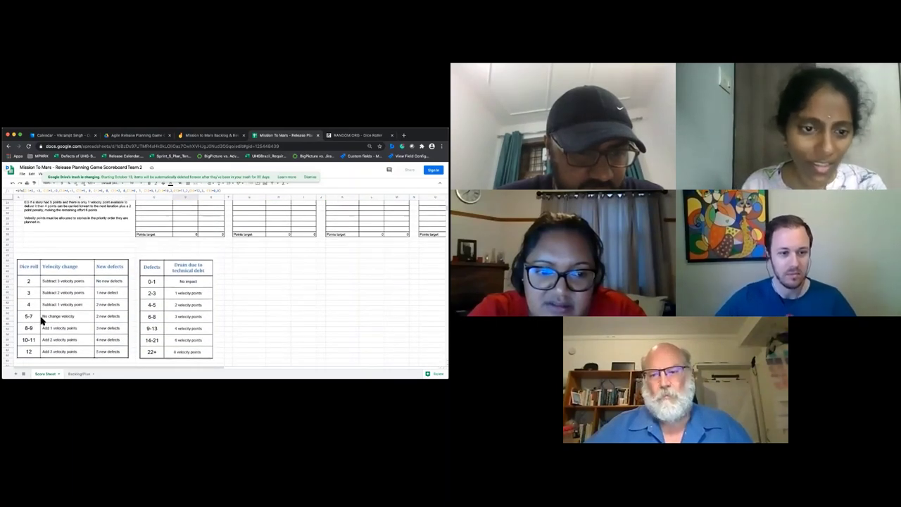
left_click(63, 316)
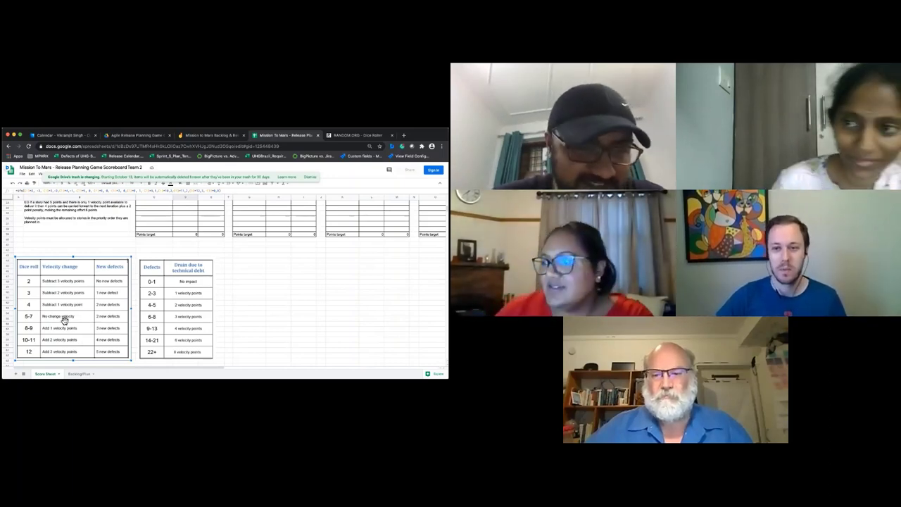
scroll(117, 297, "up", 5)
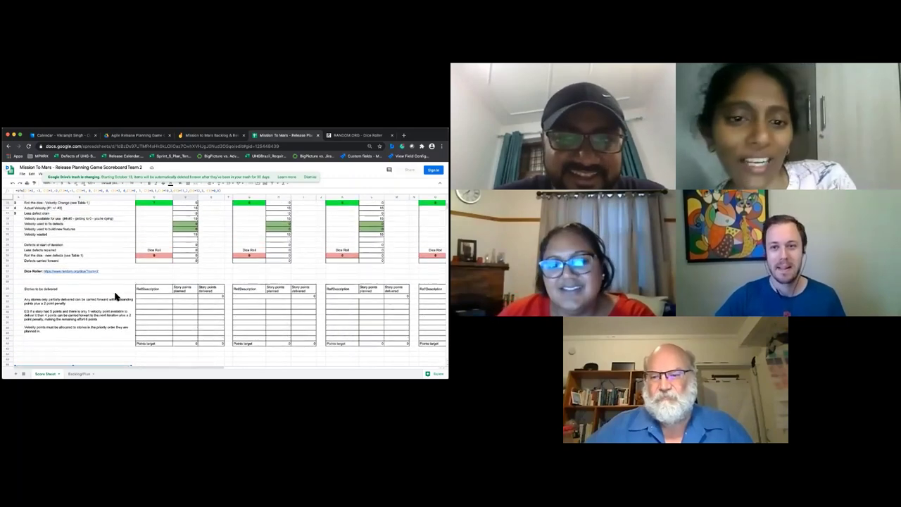
scroll(117, 297, "up", 3)
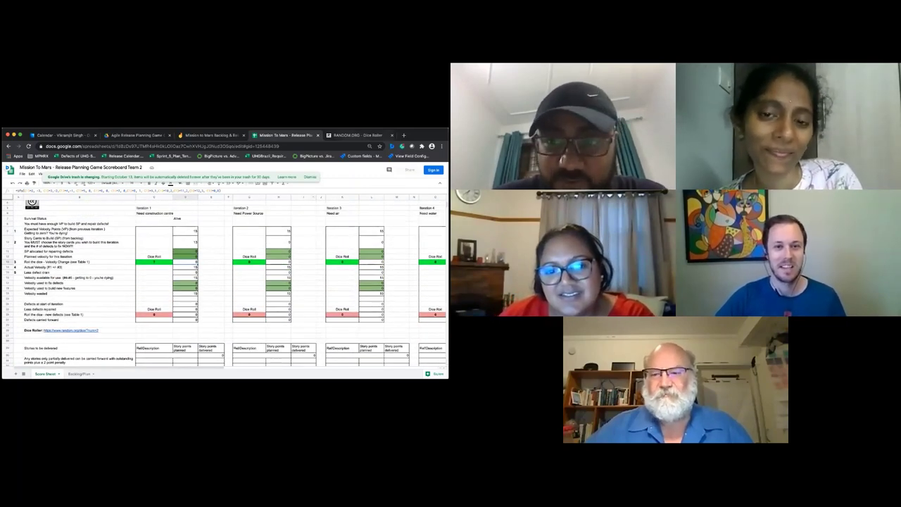
- Roll the two dice again for new defects and look up the roll in the Score Sheet's dice table
key("ctrl+Tab")
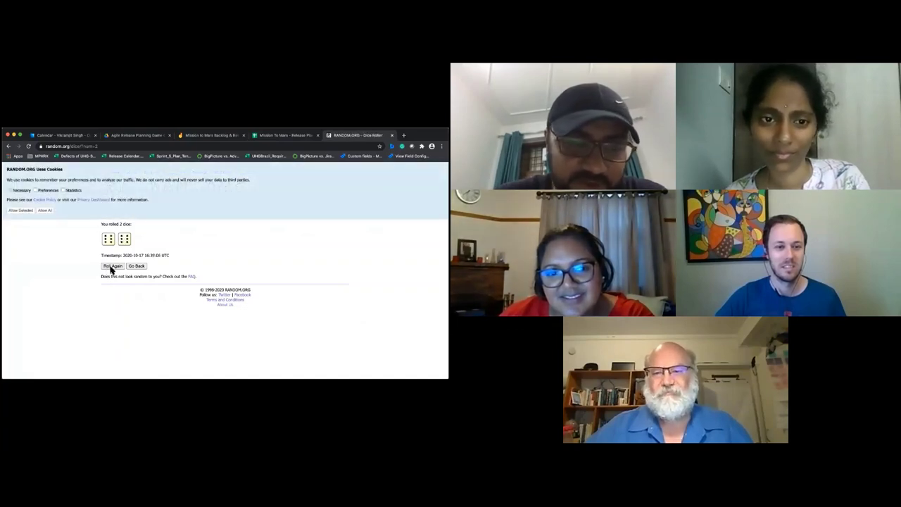
left_click(273, 139)
scroll(172, 323, "down", 5)
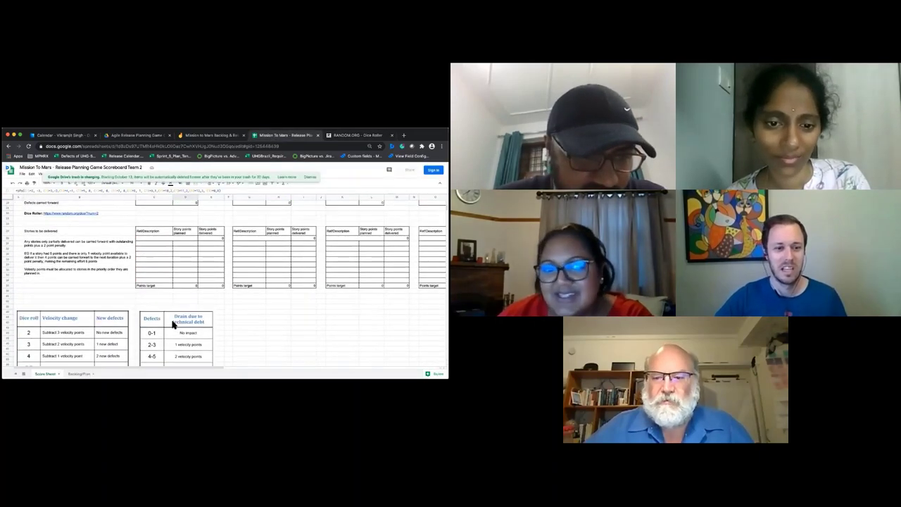
scroll(174, 323, "down", 1)
scroll(129, 345, "down", 2)
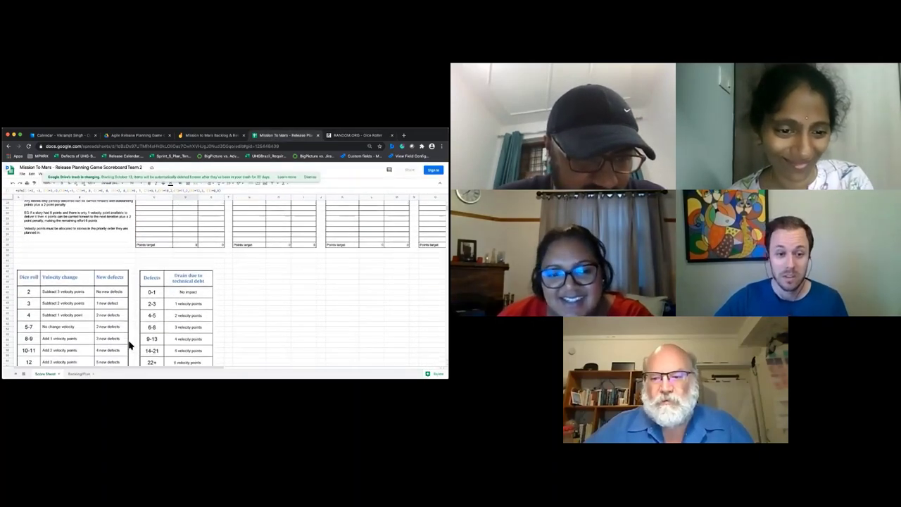
left_click(75, 362)
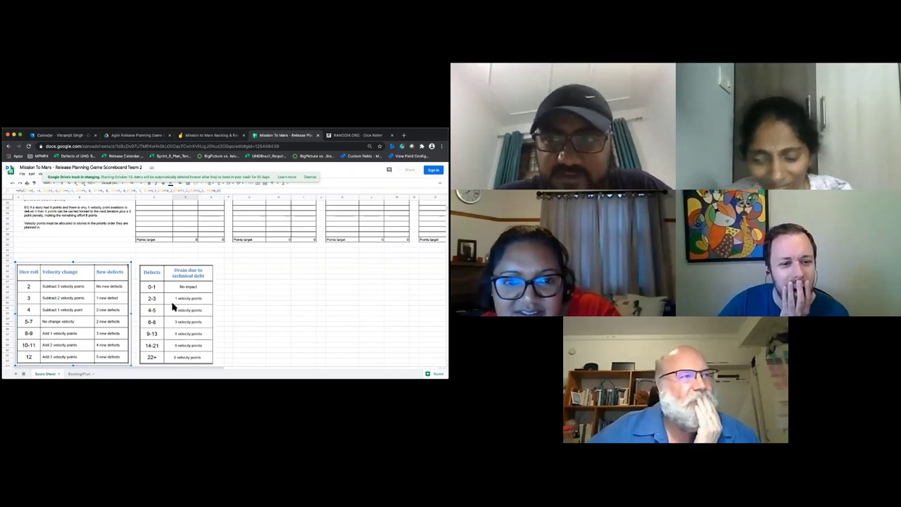
scroll(203, 274, "up", 5)
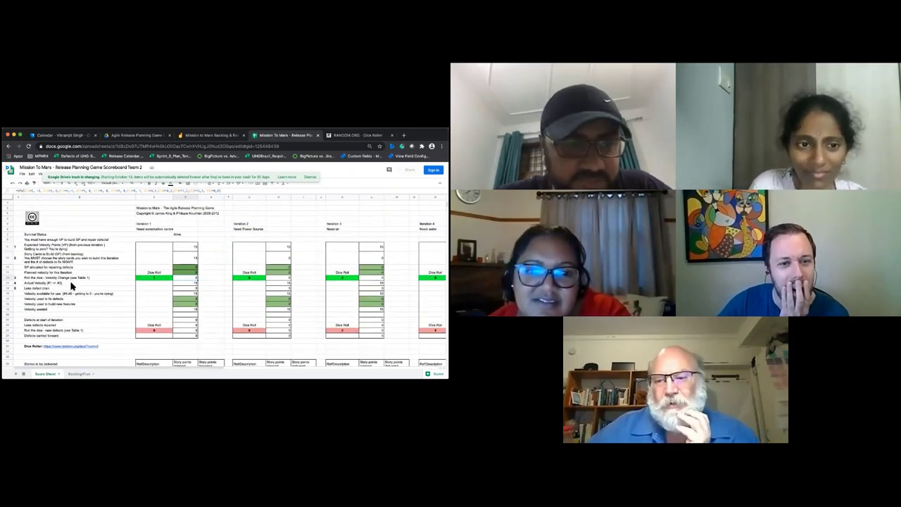
- Enter 12 as Iteration 1's new-defects dice roll on the Score Sheet
left_click(159, 330)
type("13")
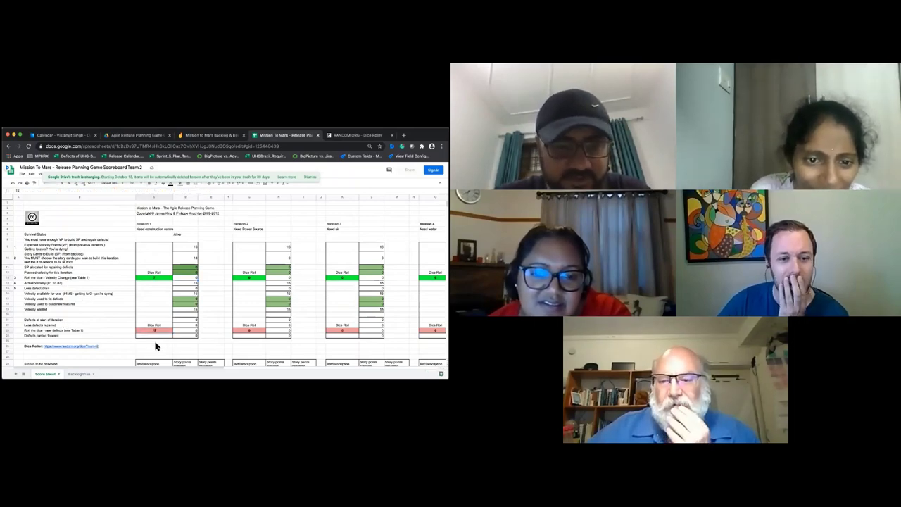
key("Return")
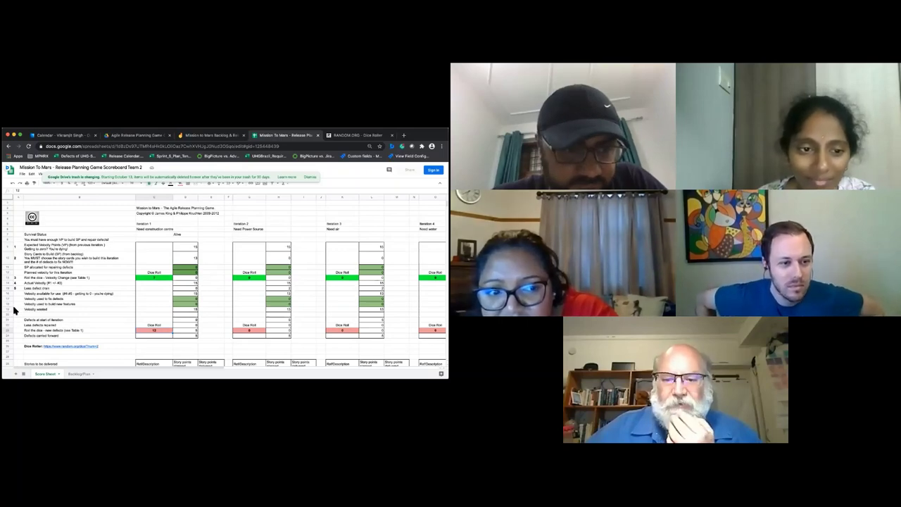
left_click(148, 306)
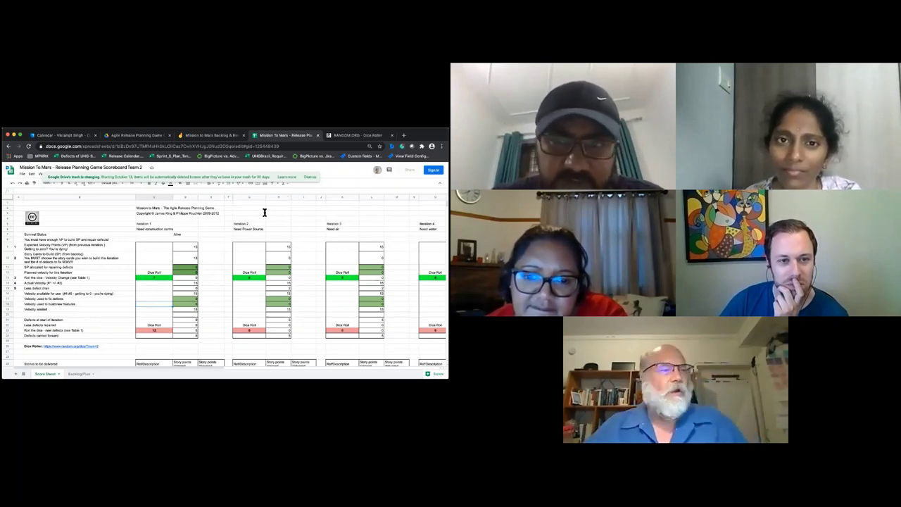
- Take the Construction centre note from the board and list "13 Construction centre - 8 sp" as Iteration 1's first story to be delivered
left_click(215, 135)
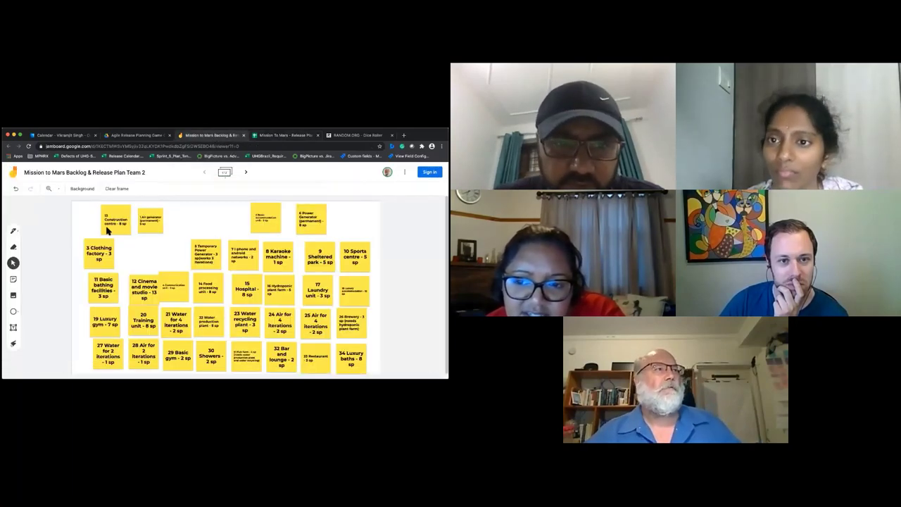
left_click(120, 225)
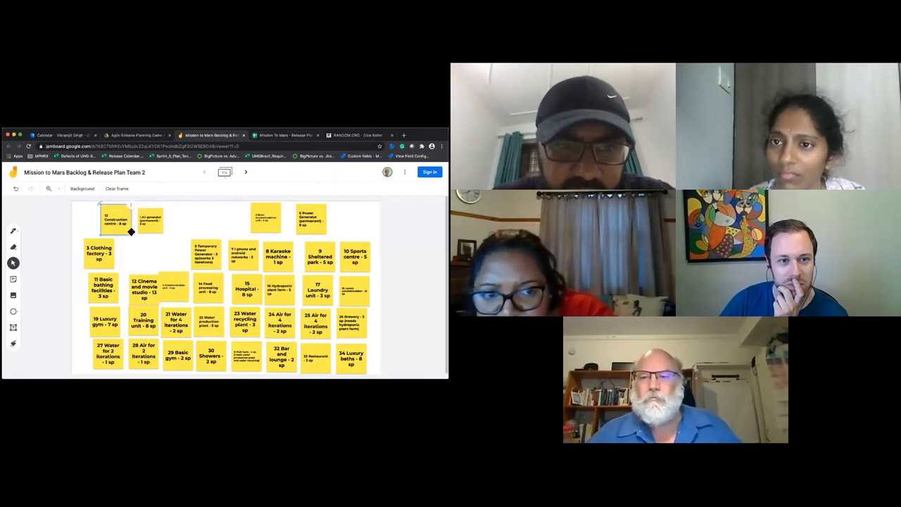
left_click(151, 227)
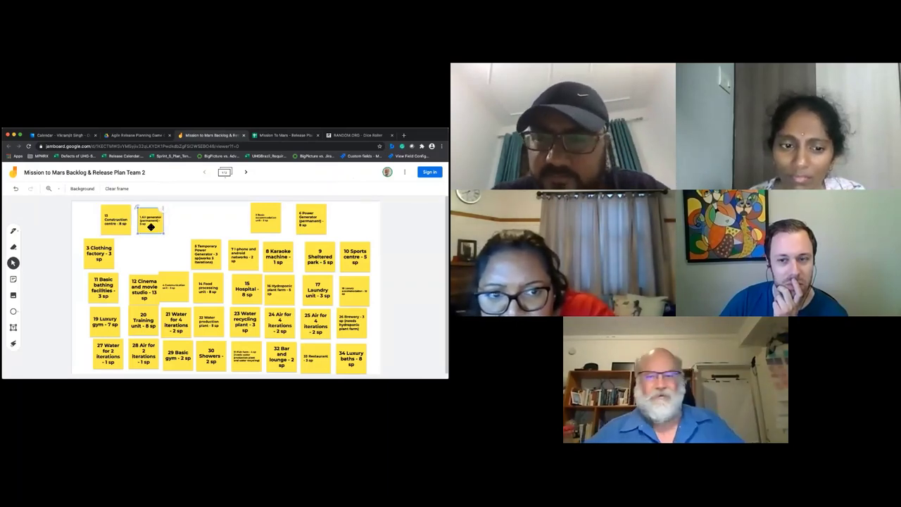
left_click(285, 136)
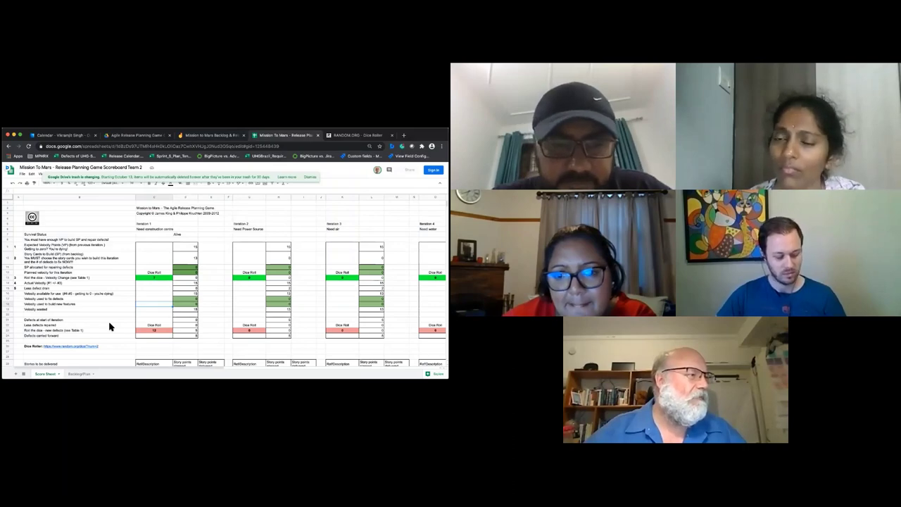
scroll(110, 326, "down", 5)
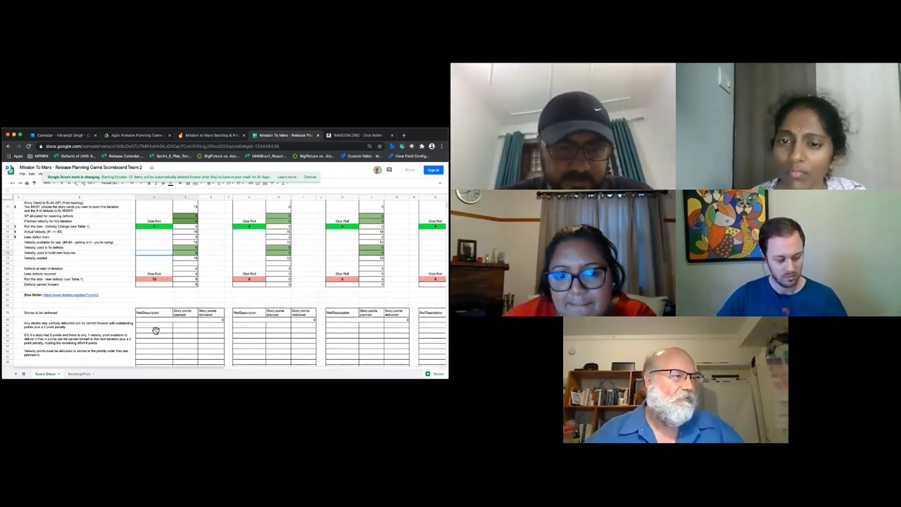
left_click(156, 324)
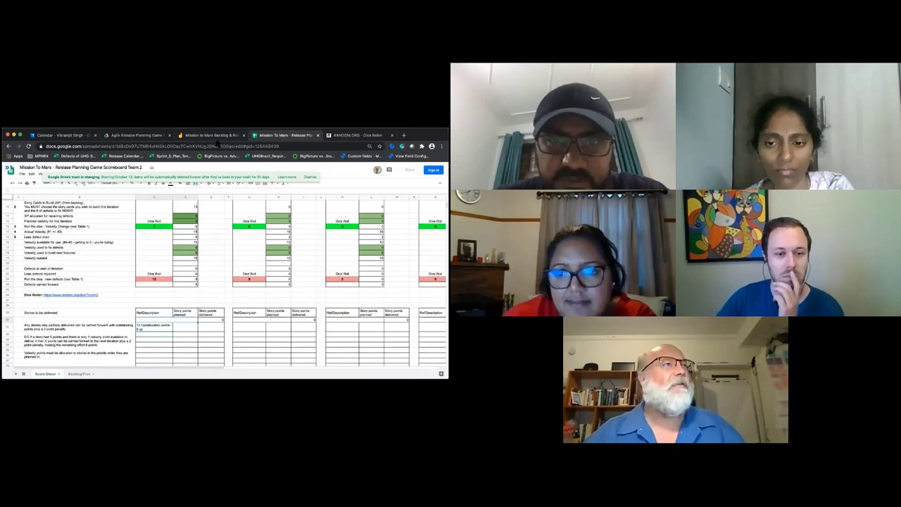
- Check the Basic accommodation and Air generator notes on the board, and review the iteration needs and delivered stories on the Score Sheet
key("ctrl+shift+Tab")
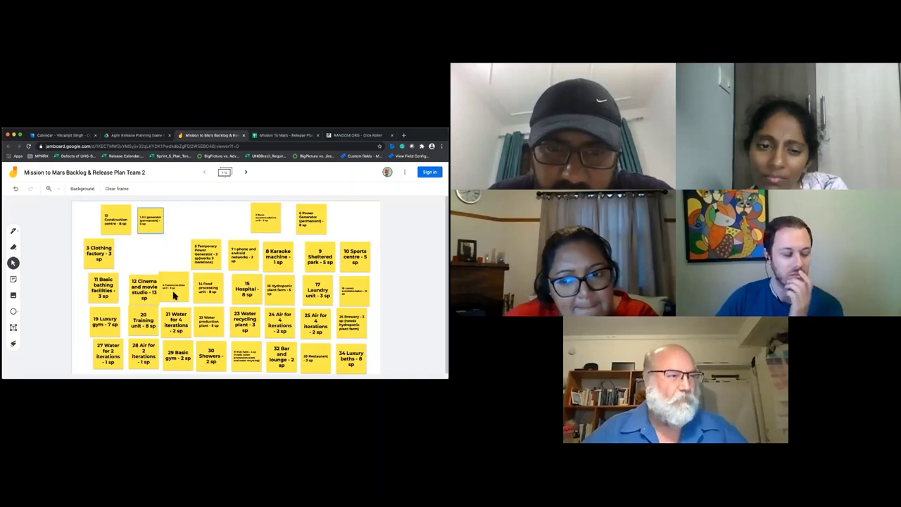
left_click(265, 222)
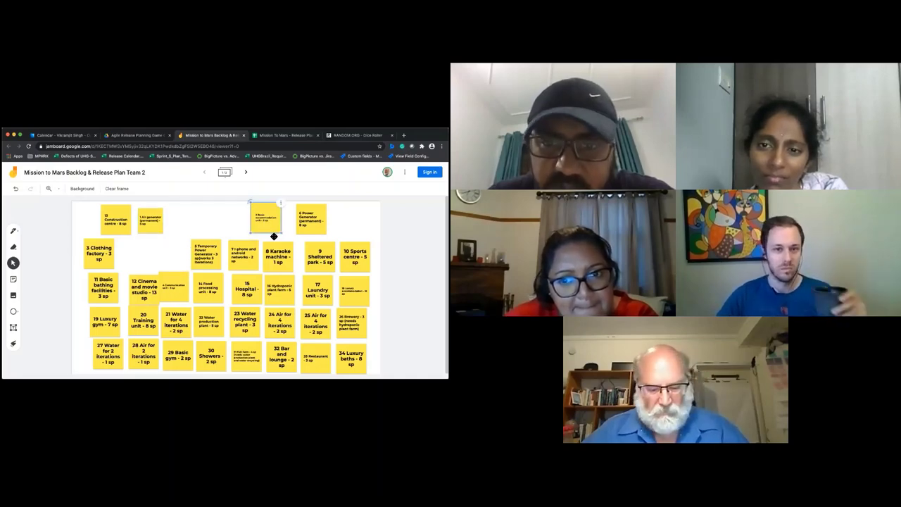
left_click(151, 226)
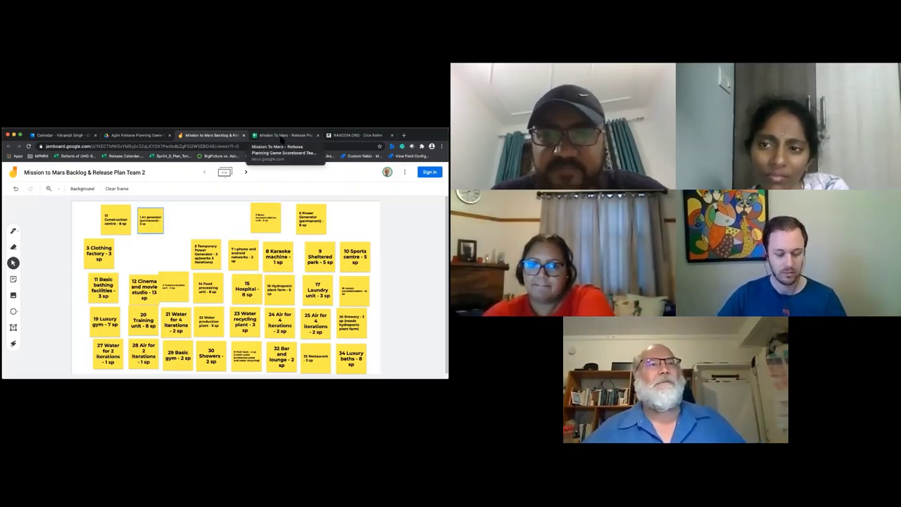
left_click(281, 138)
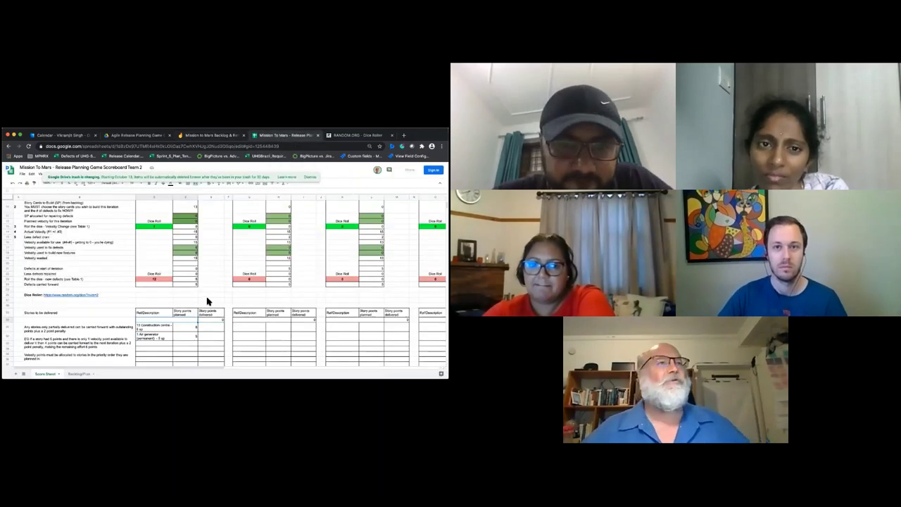
left_click(207, 301)
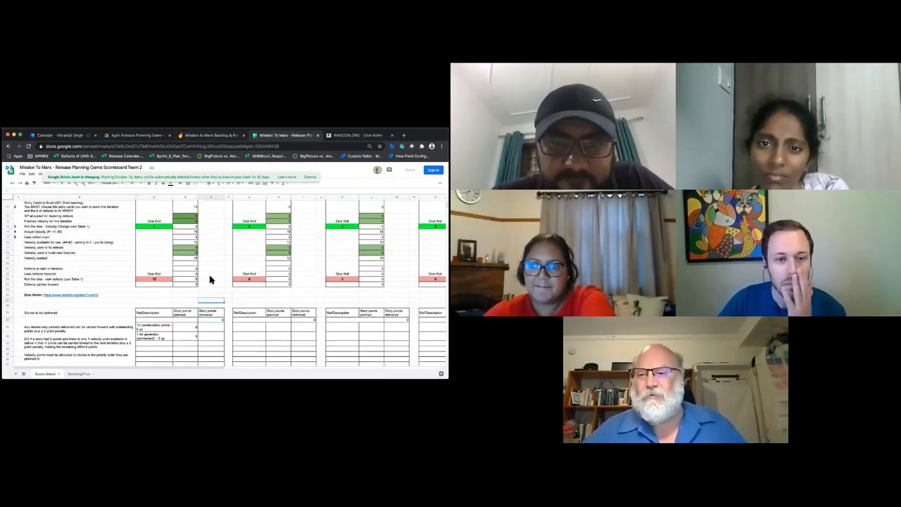
scroll(210, 280, "up", 1)
scroll(210, 278, "up", 2)
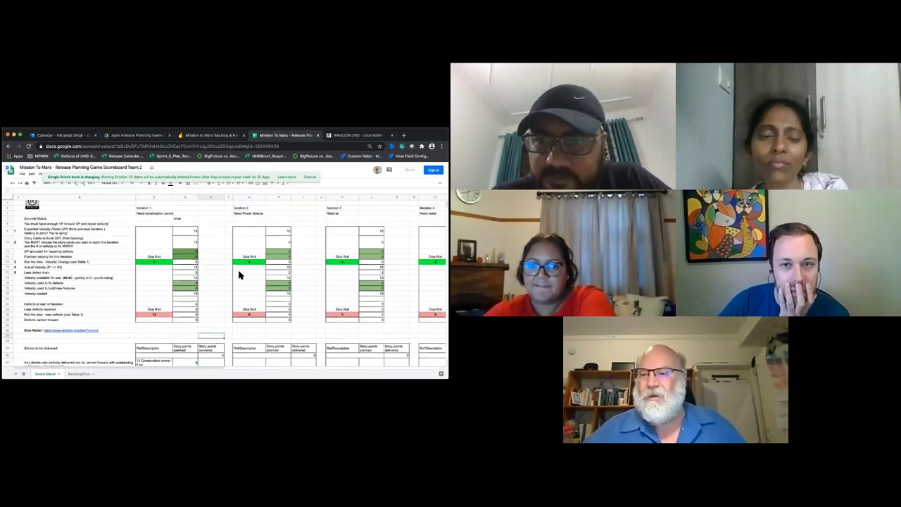
left_click(342, 213)
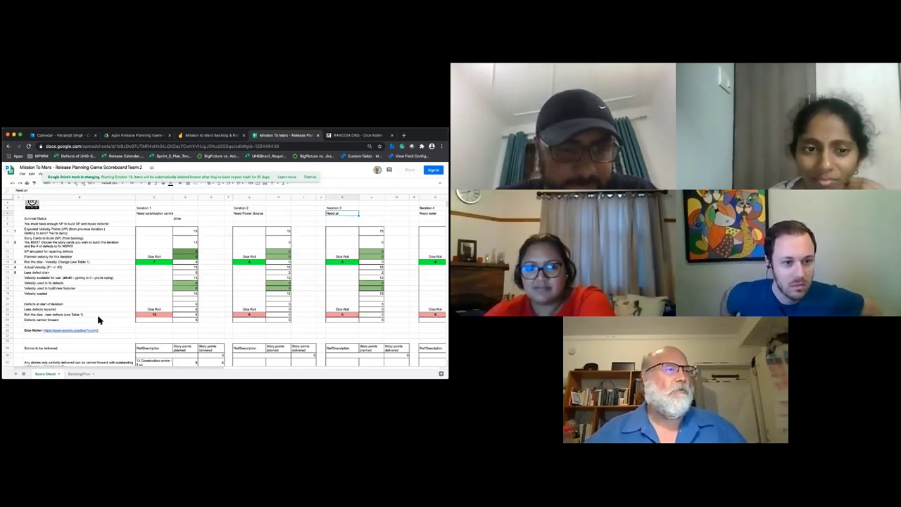
- Set Iteration 1's velocity used to build new features to 13 and check the velocity-wasted formula
left_click(160, 315)
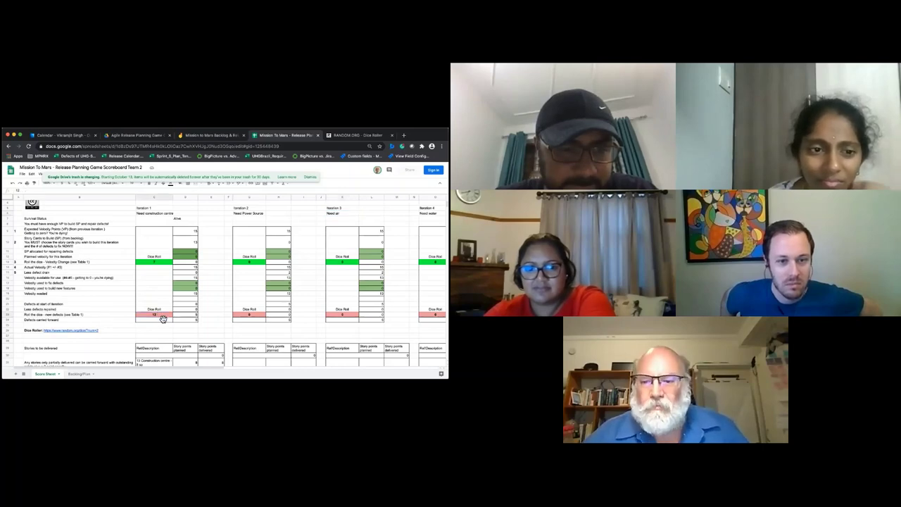
left_click(77, 290)
left_click(145, 289)
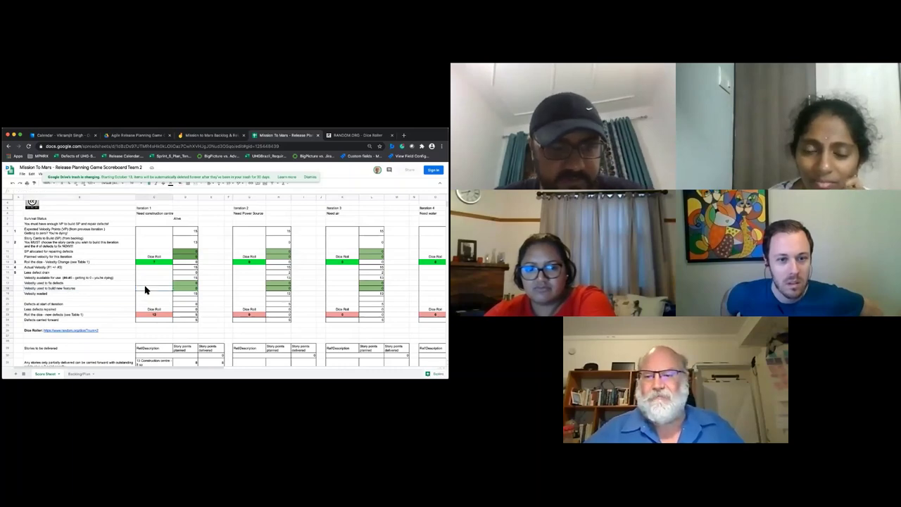
type("13")
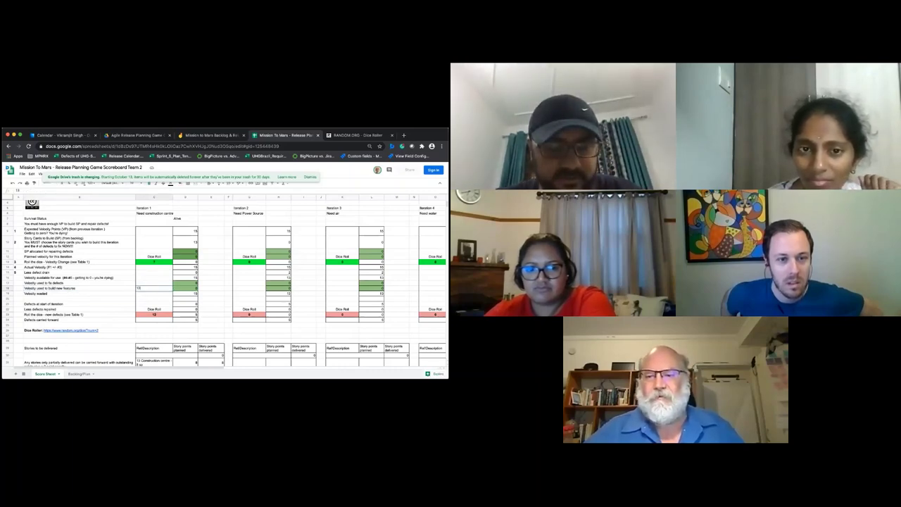
key("Return")
left_click(192, 291)
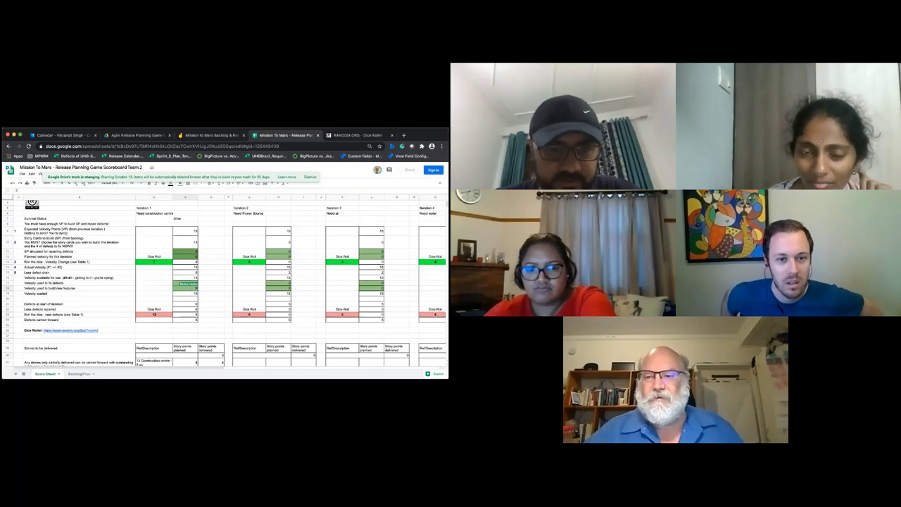
left_click(218, 295)
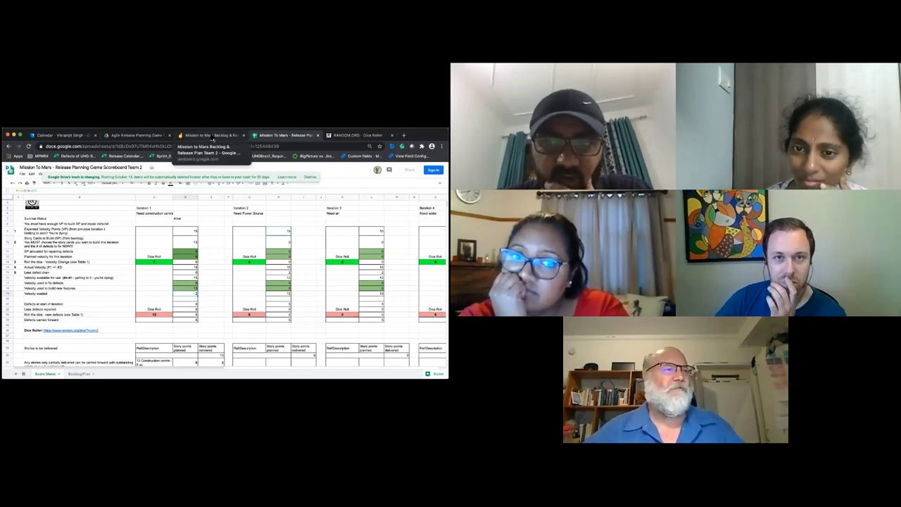
- Review the planned notes on the board, Iteration 2's need, and Iteration 1's new-defects formula on the Score Sheet
left_click(211, 135)
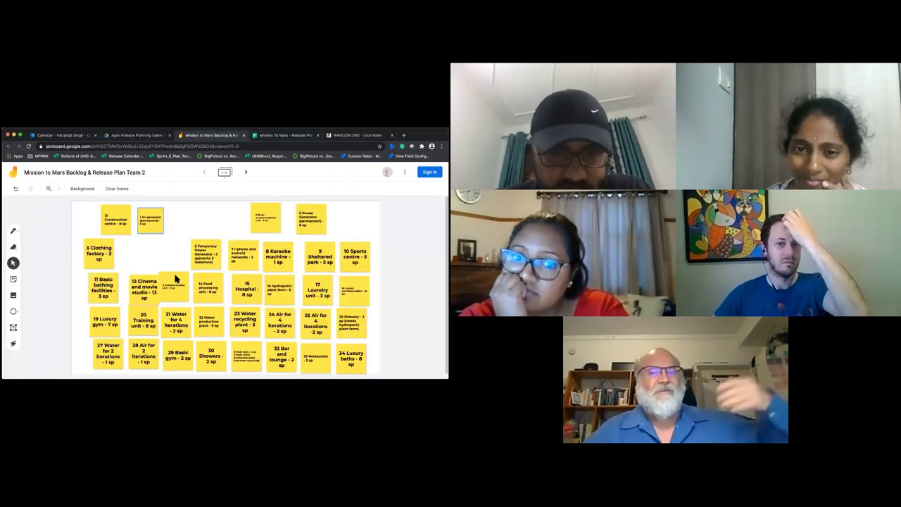
left_click(281, 135)
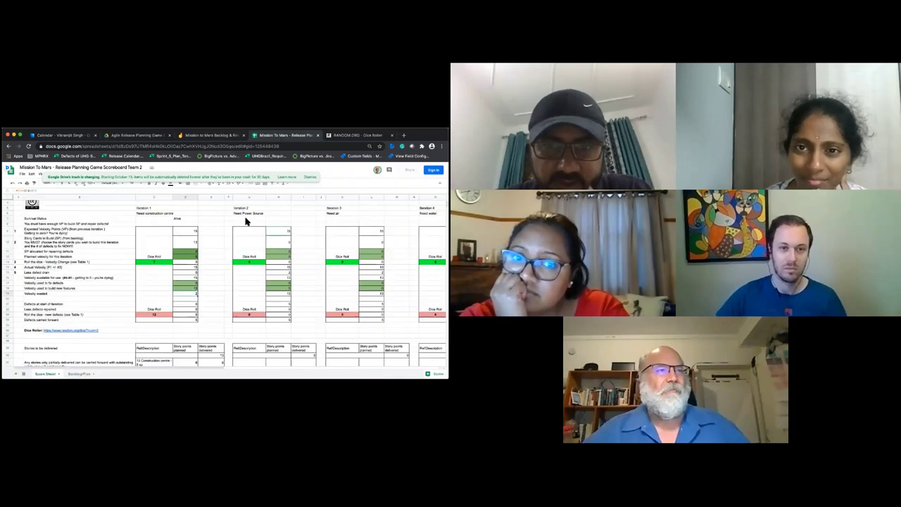
left_click(247, 215)
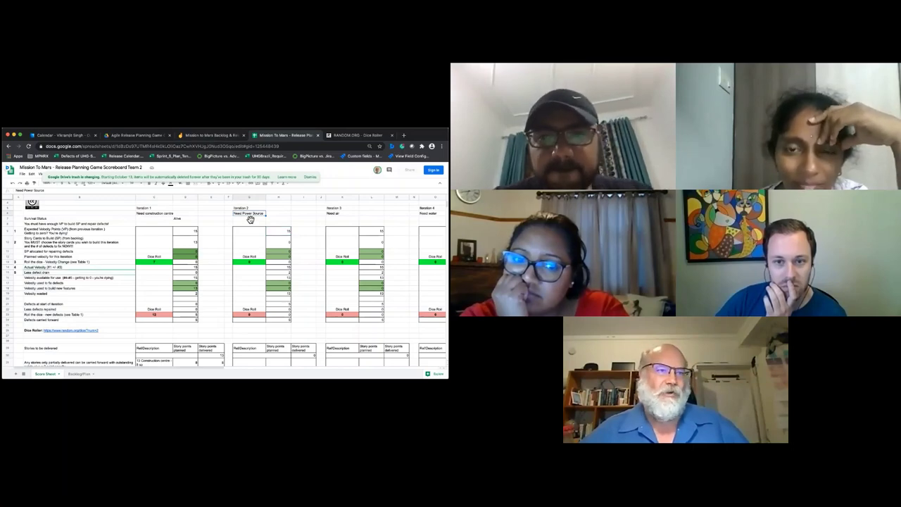
left_click(190, 317)
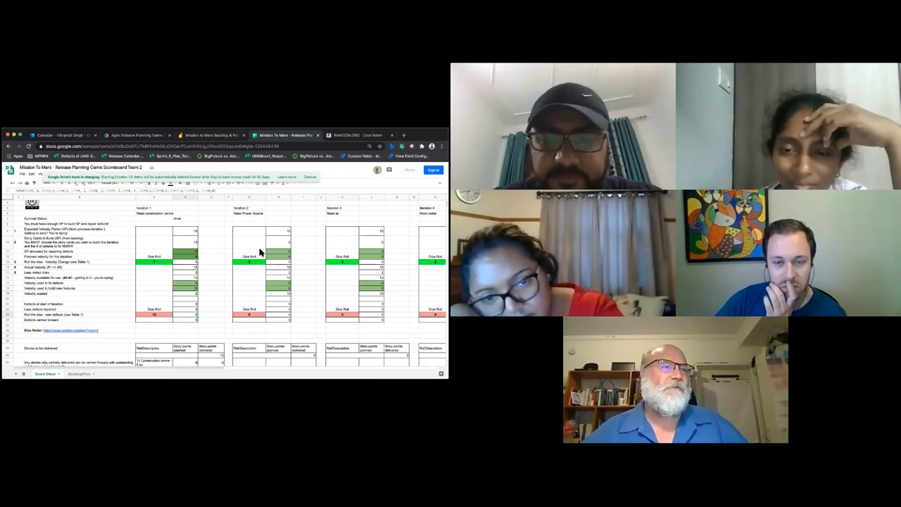
left_click(251, 213)
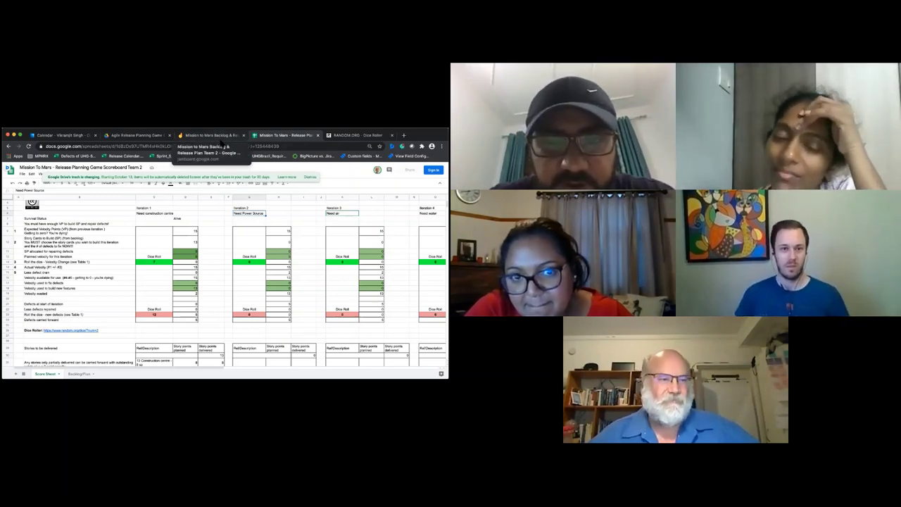
- Place the 6 Power Generator (permanent) note after the Air generator note in the board's top row and compare with Iteration 2's need
left_click(222, 140)
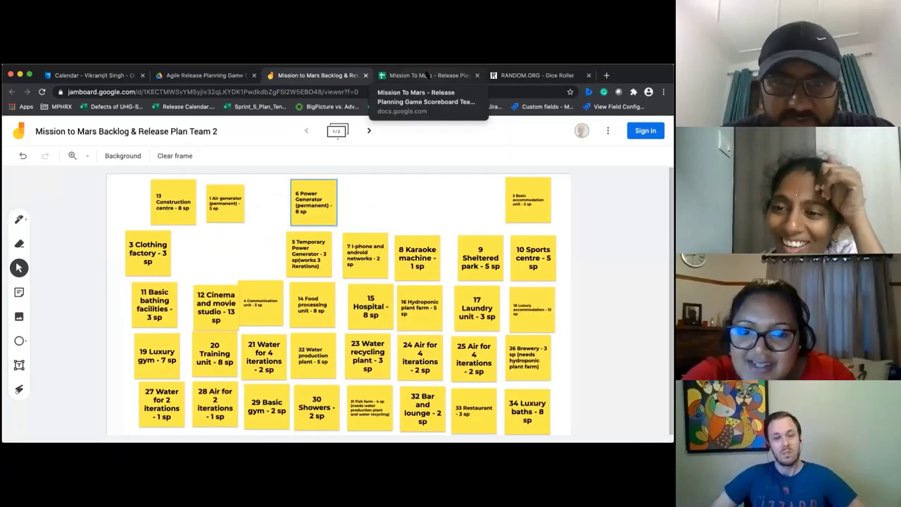
left_click(285, 136)
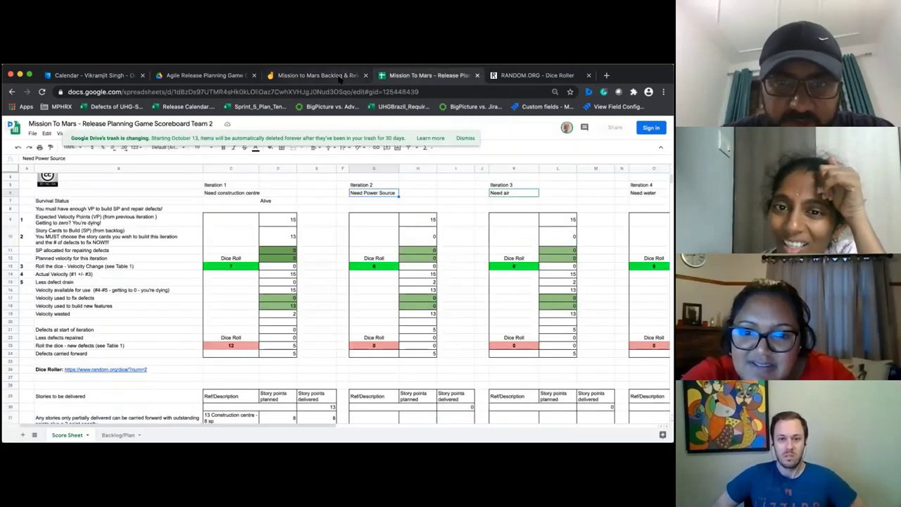
left_click(317, 75)
left_click(321, 219)
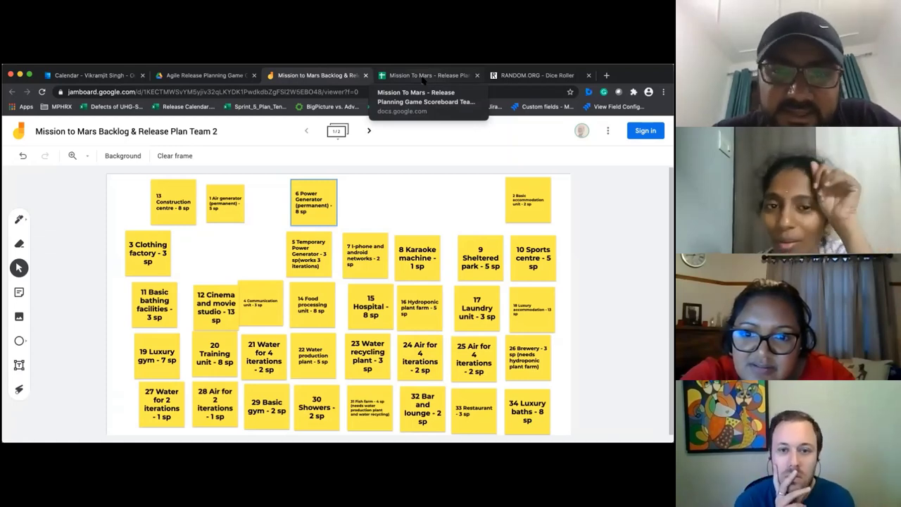
left_click(423, 77)
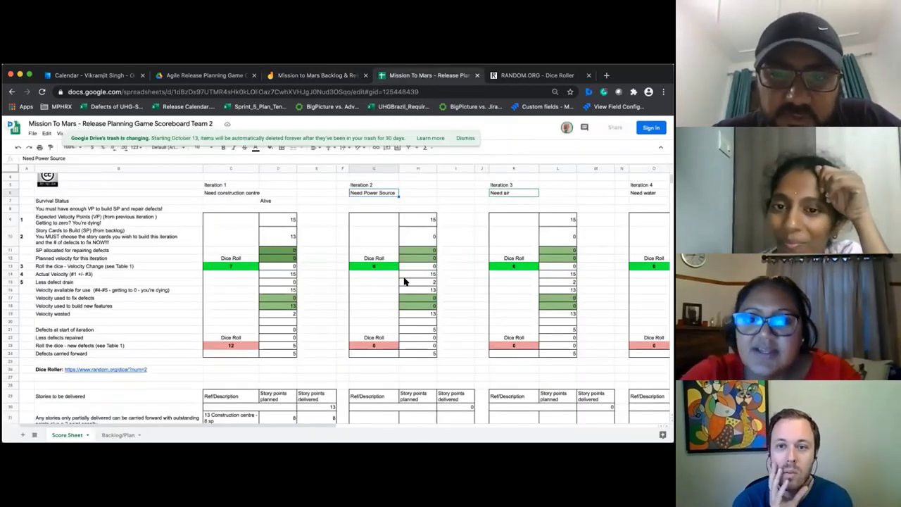
- Copy the text "6 Power Generator (permanent) - 8 sp" from its sticky note into Iteration 2's first story to be delivered on the Score Sheet
left_click(340, 76)
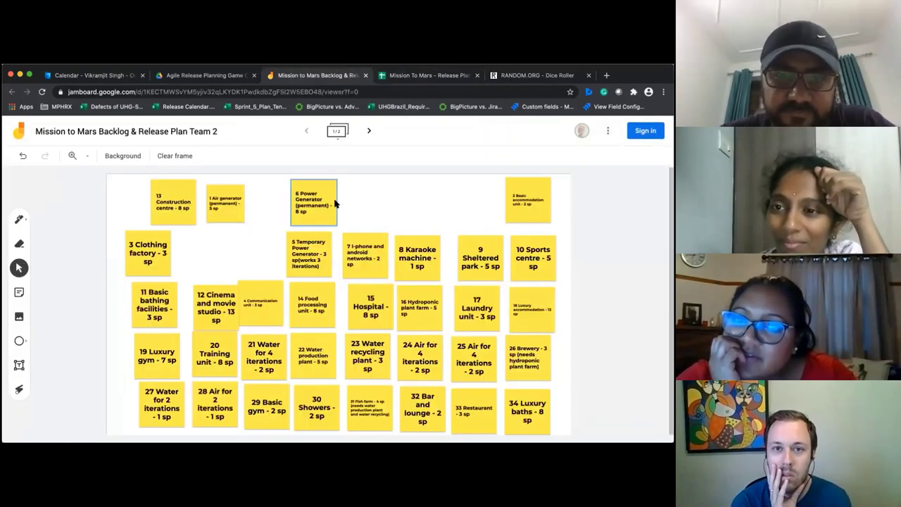
left_click(301, 219)
right_click(302, 217)
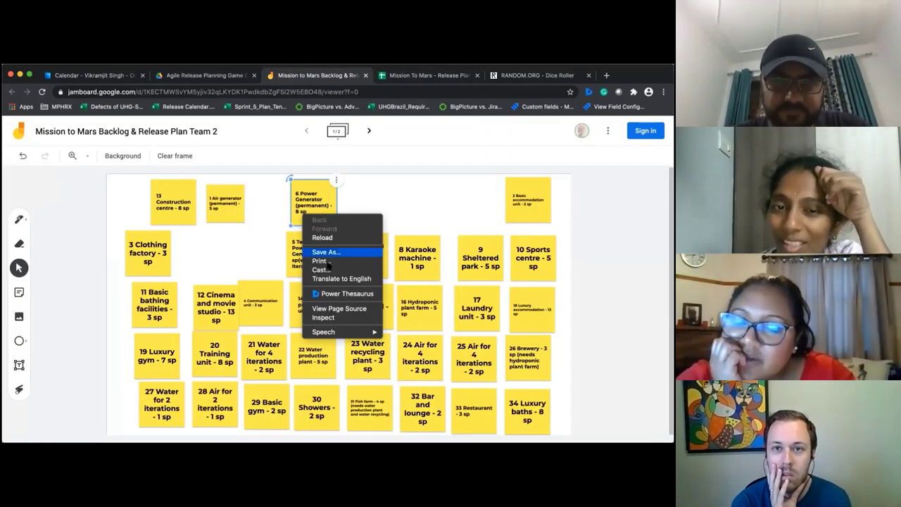
left_click(313, 200)
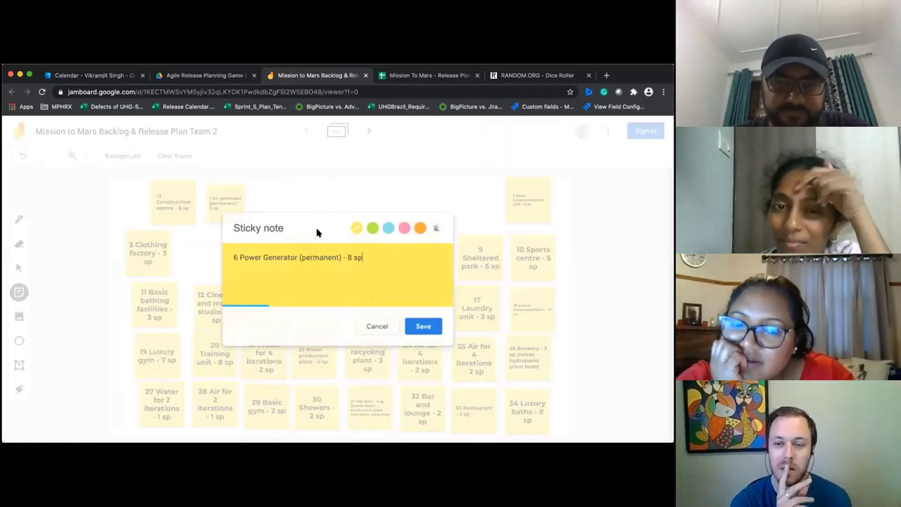
double_click(313, 201)
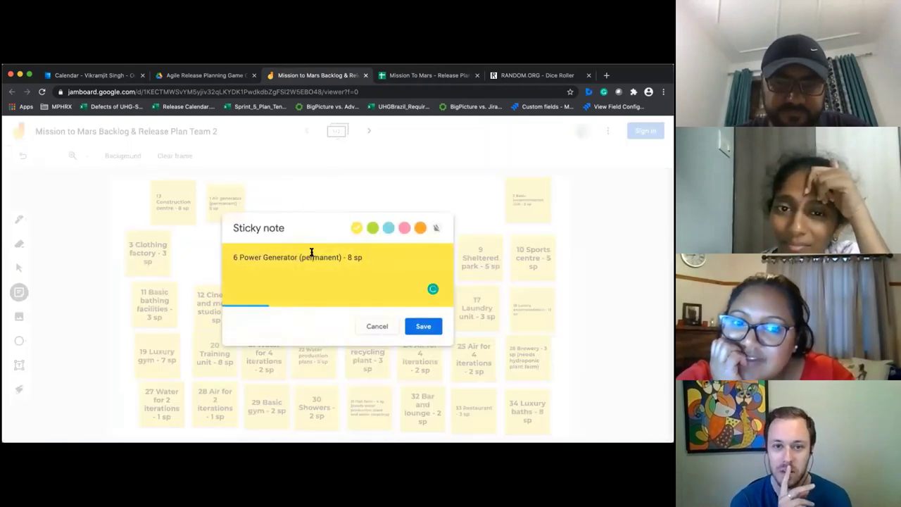
left_click(421, 326)
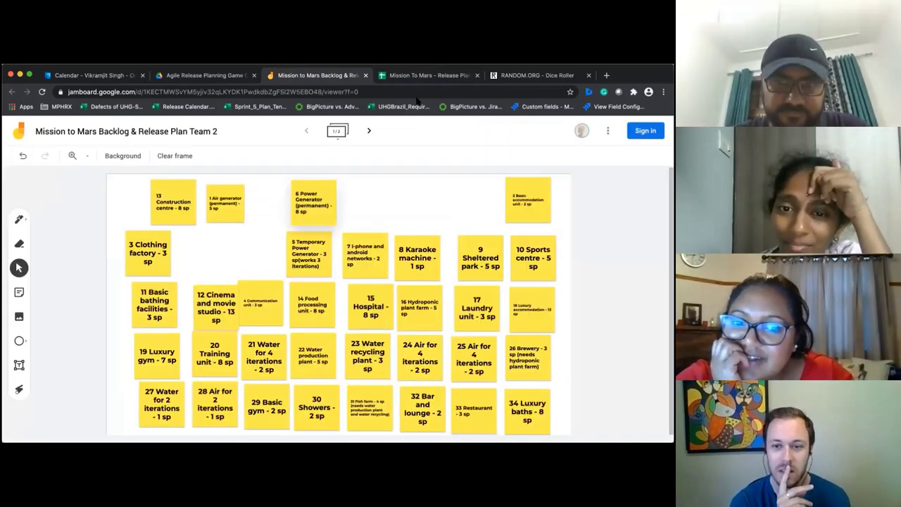
left_click(419, 78)
scroll(365, 313, "down", 1)
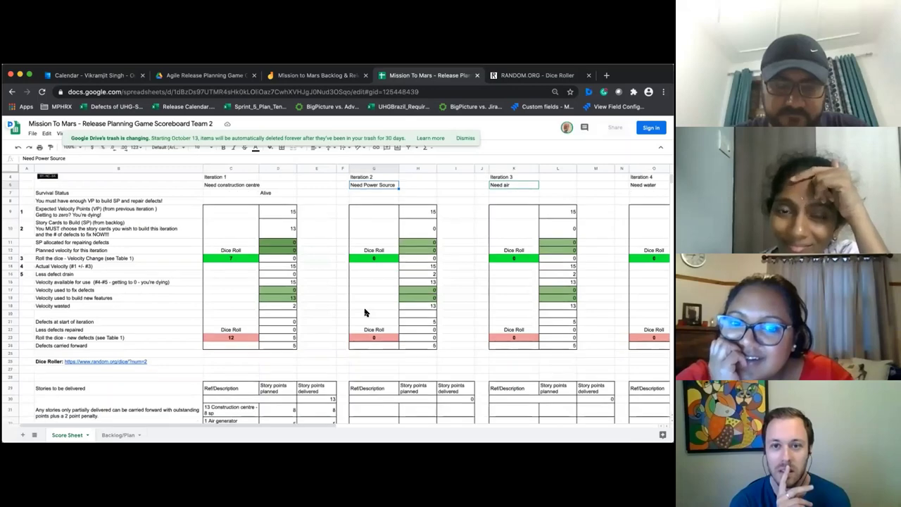
right_click(374, 395)
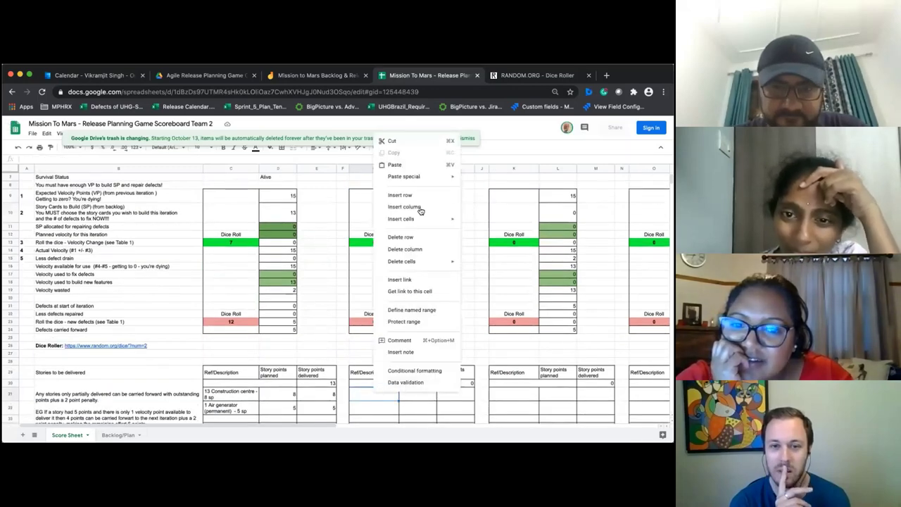
left_click(412, 166)
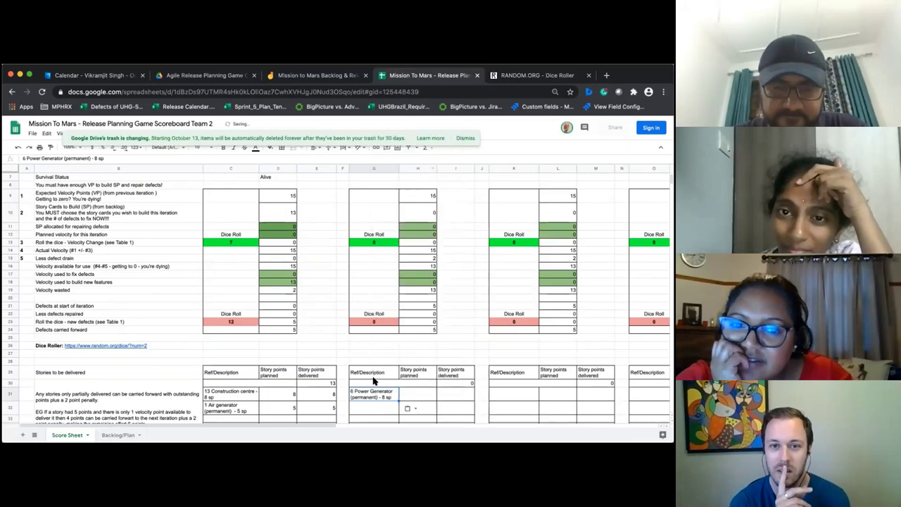
- Set the planned story points for Iteration 2's 6 Power Generator (permanent) story to 8
left_click(417, 394)
scroll(416, 391, "down", 1)
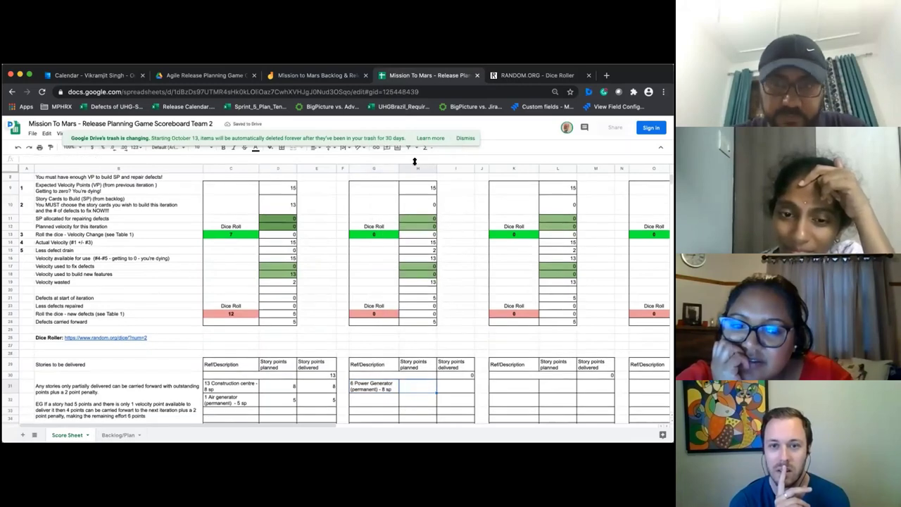
key("ctrl+shift+Tab")
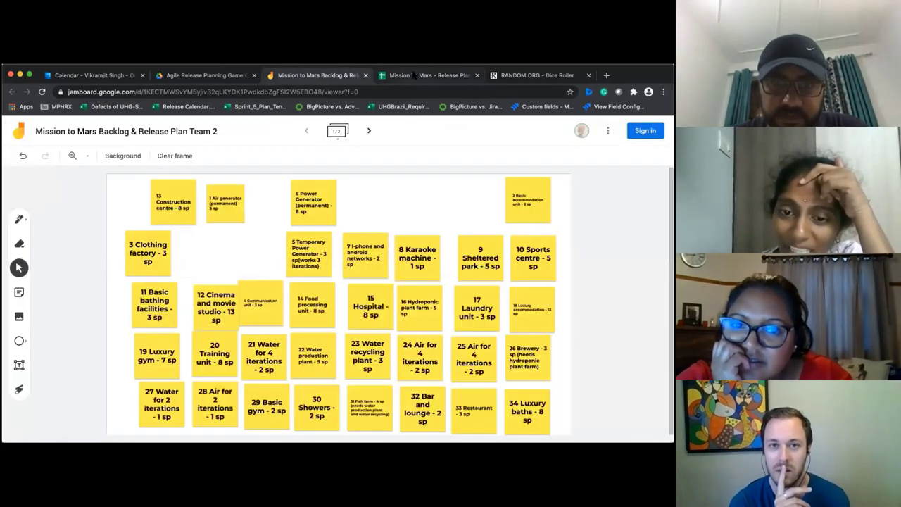
left_click(415, 75)
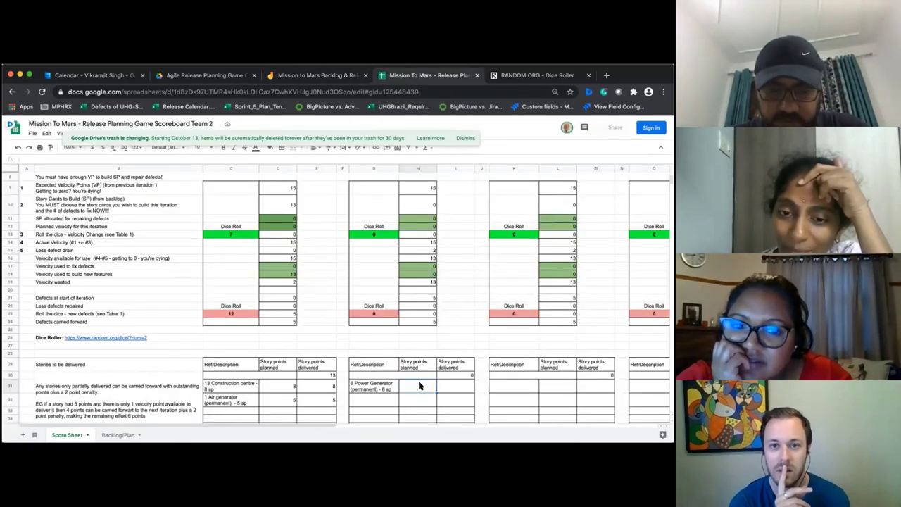
type("8")
left_click(458, 340)
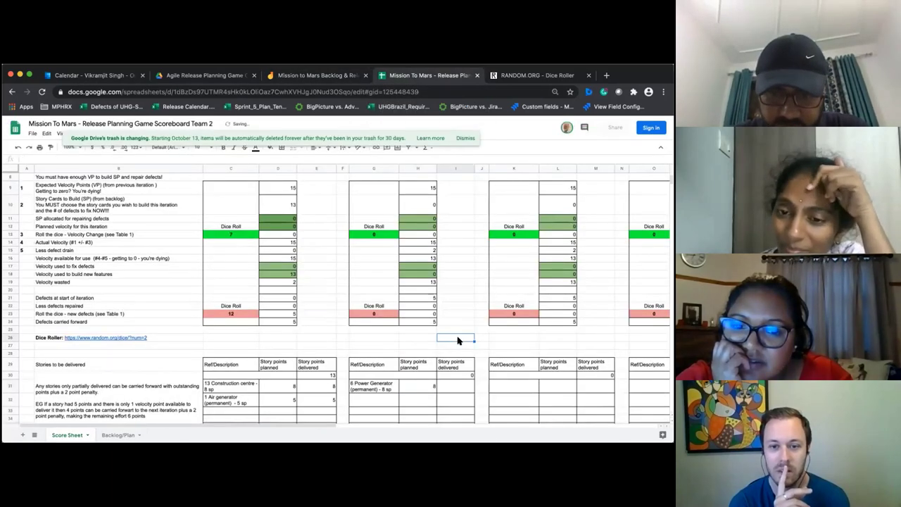
scroll(458, 340, "down", 1)
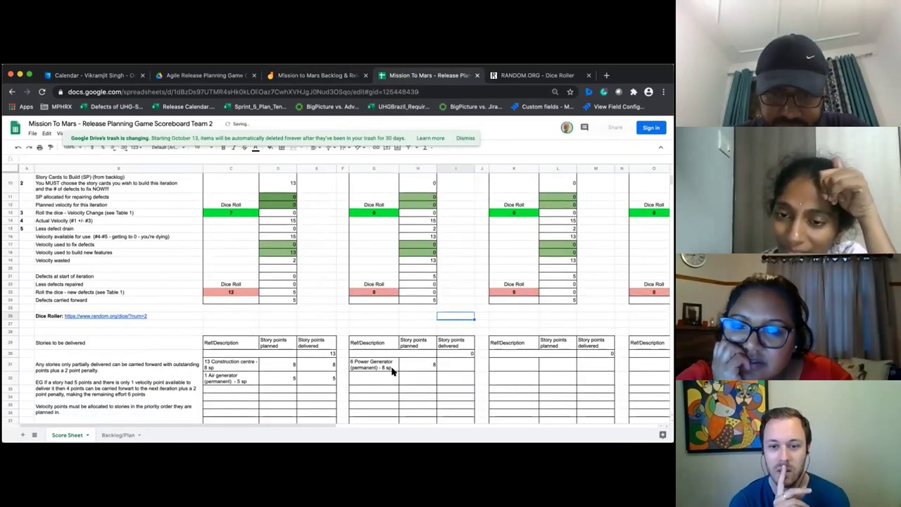
- Set Iteration 2's overall story points delivered to 15 and the Power Generator story's delivered points to 7
left_click(458, 354)
type("15")
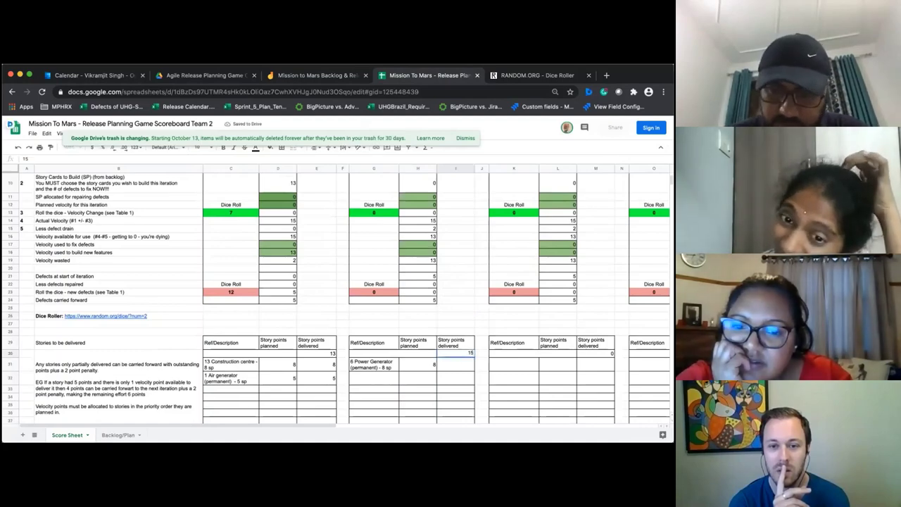
left_click(457, 366)
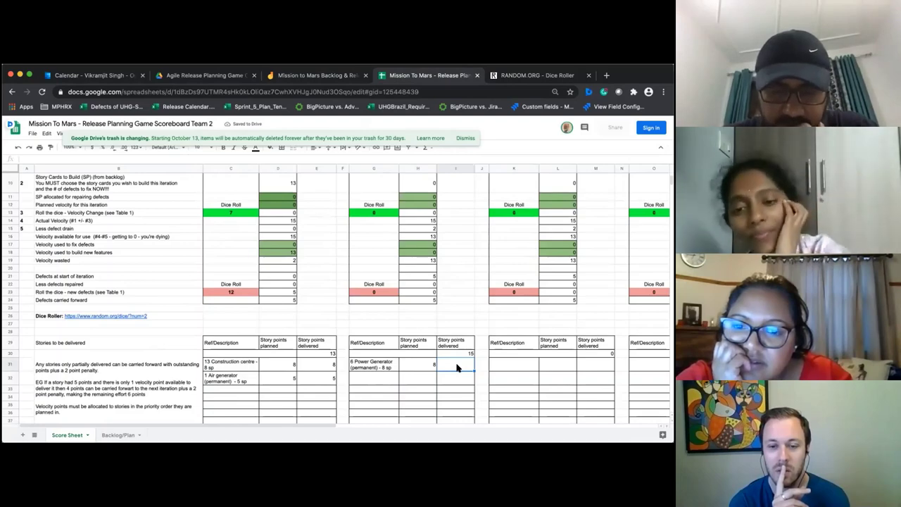
type("7")
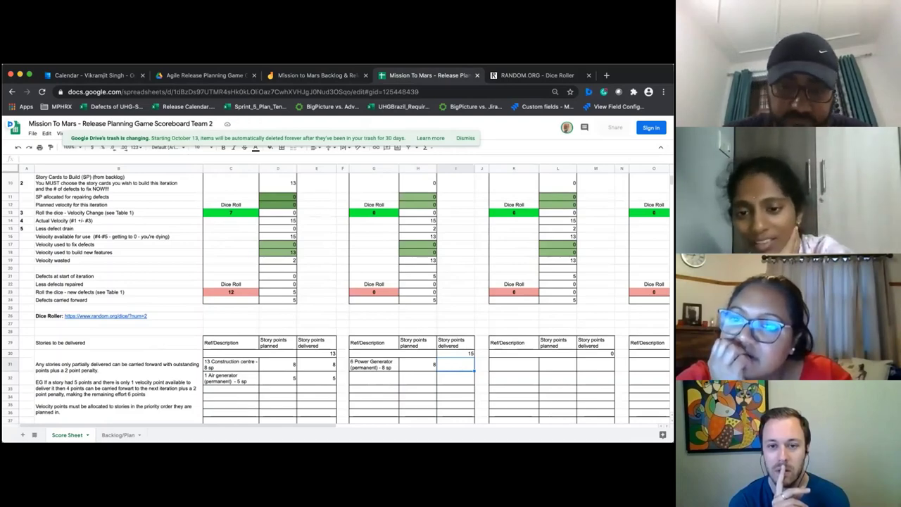
key("Return")
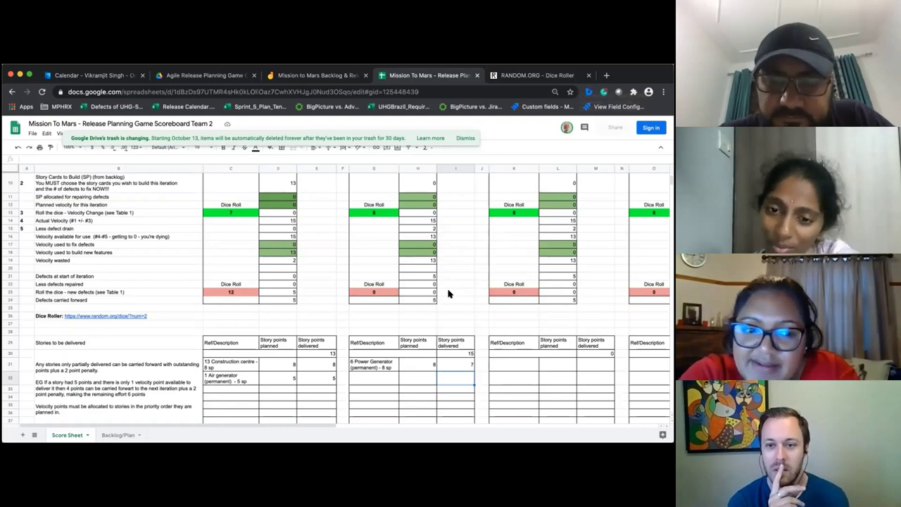
- Check the Power Generator's delivered points against Iteration 2's velocity rows and the technical-debt drain table
left_click(455, 367)
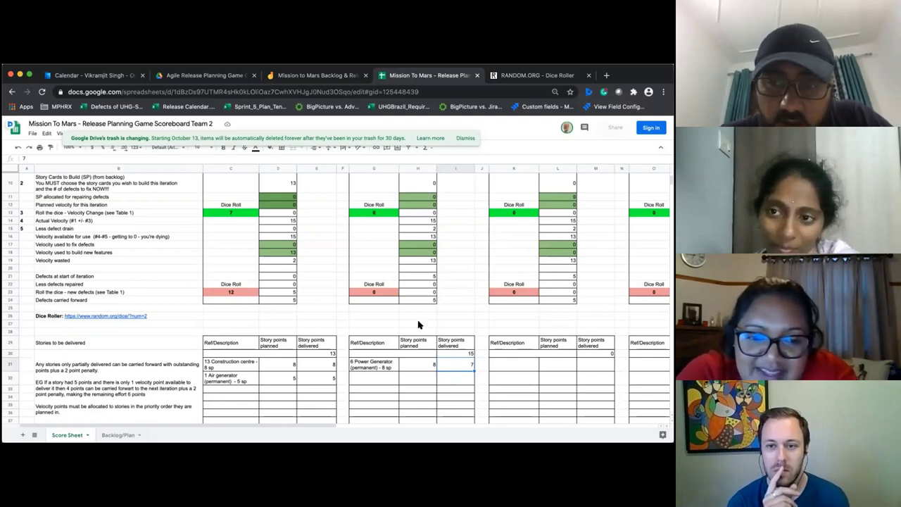
scroll(419, 324, "up", 1)
scroll(418, 324, "right", 1)
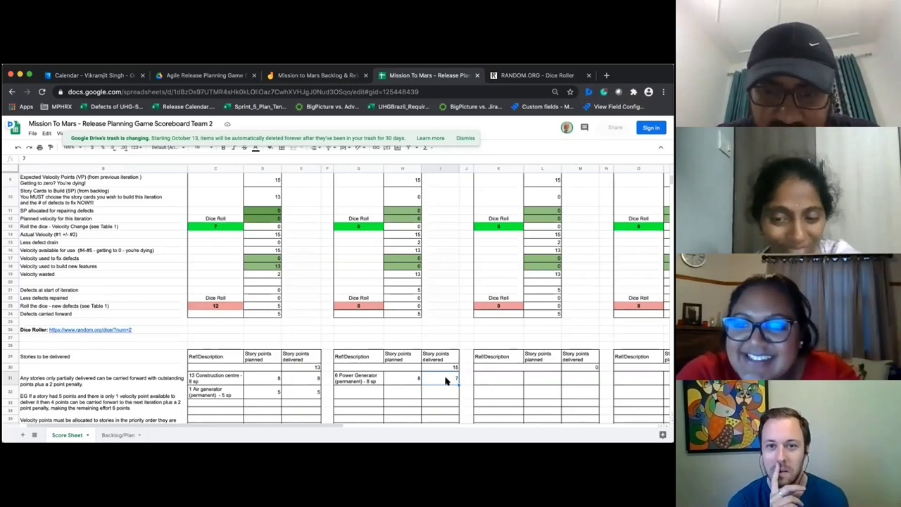
scroll(183, 366, "down", 10)
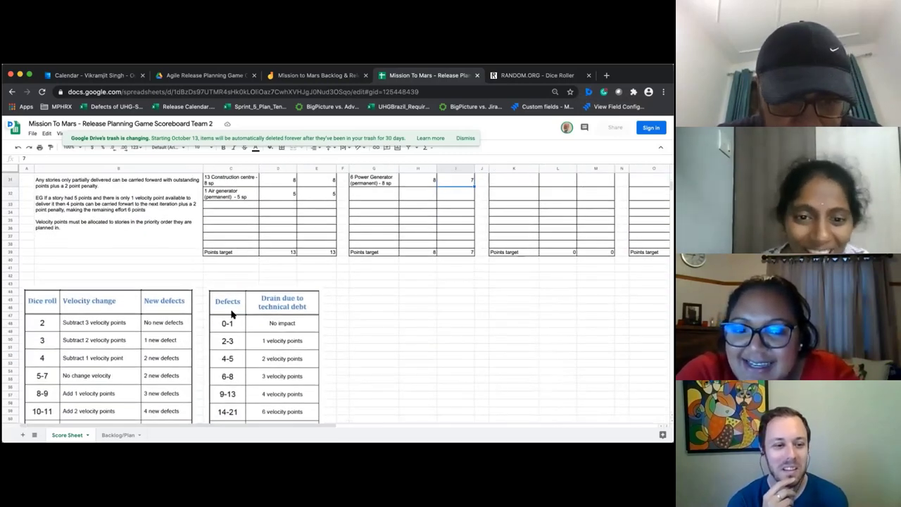
left_click(298, 360)
scroll(298, 360, "up", 3)
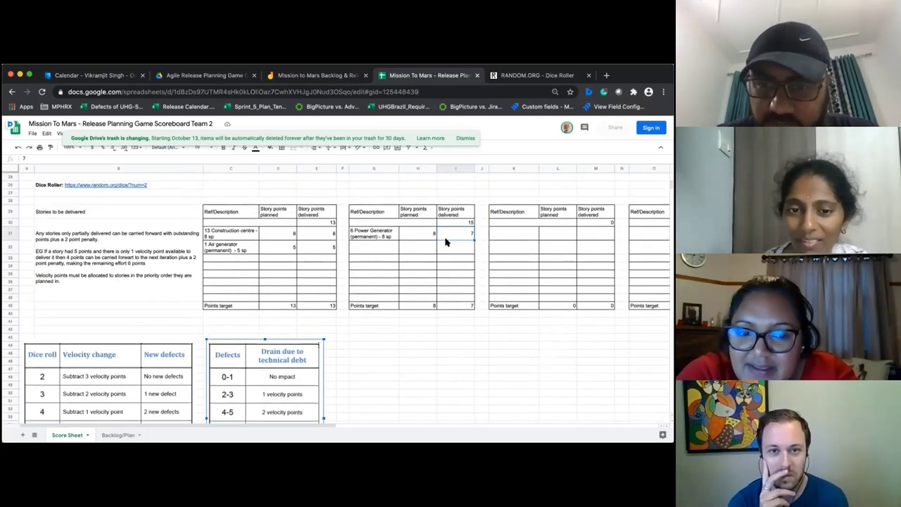
- Change the delivered story points for Iteration 2's Power Generator story to 2
left_click(458, 236)
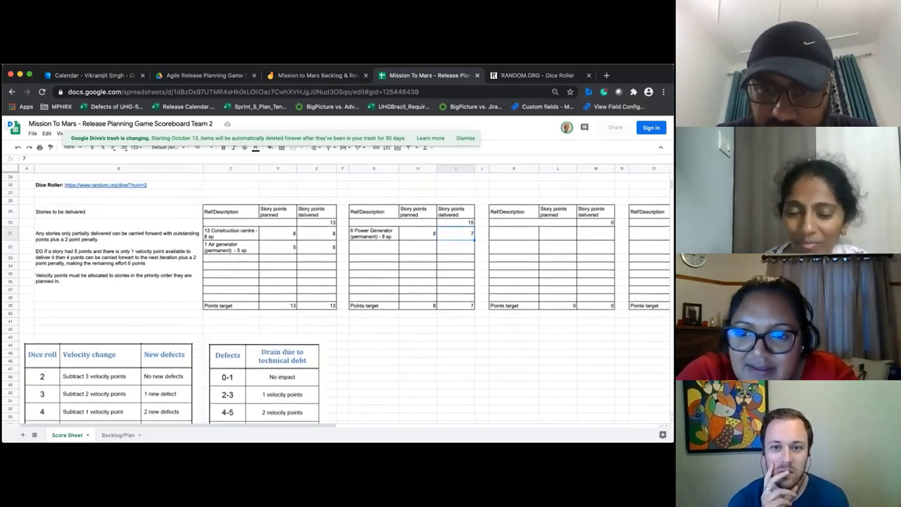
key("Delete")
type("2")
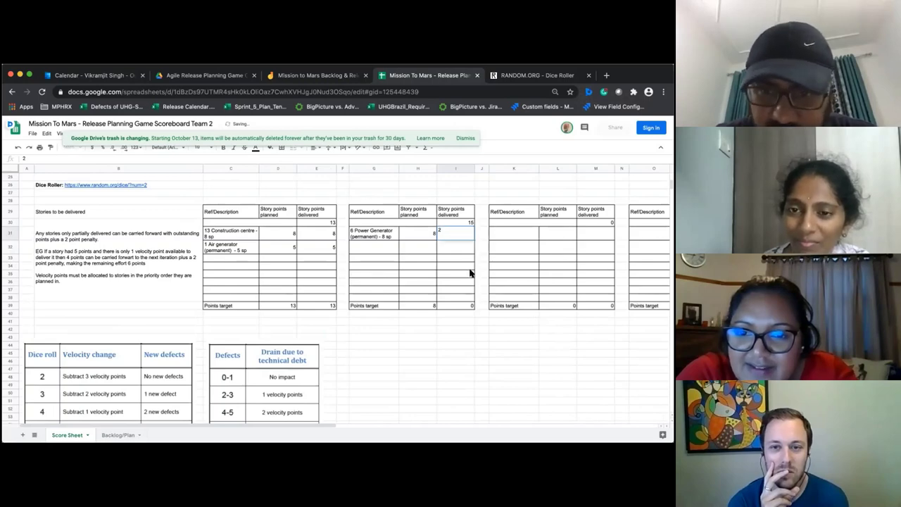
left_click(454, 330)
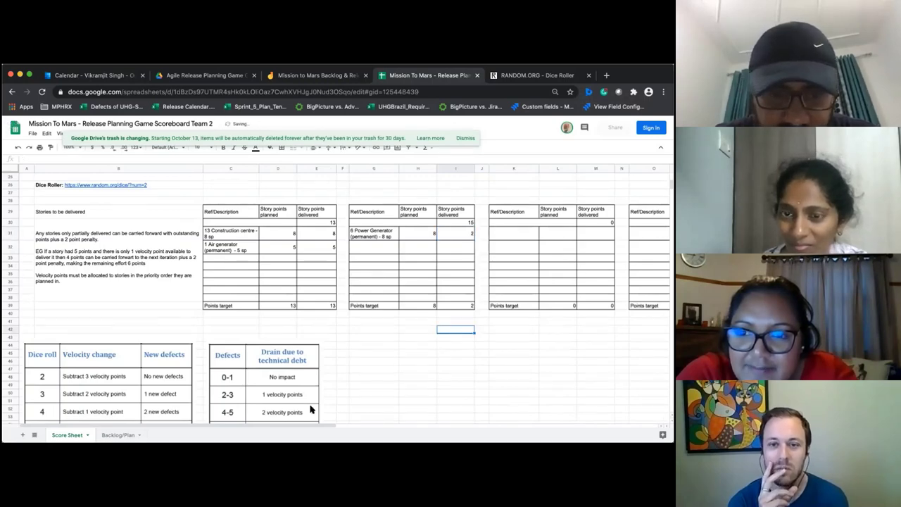
scroll(310, 410, "down", 1)
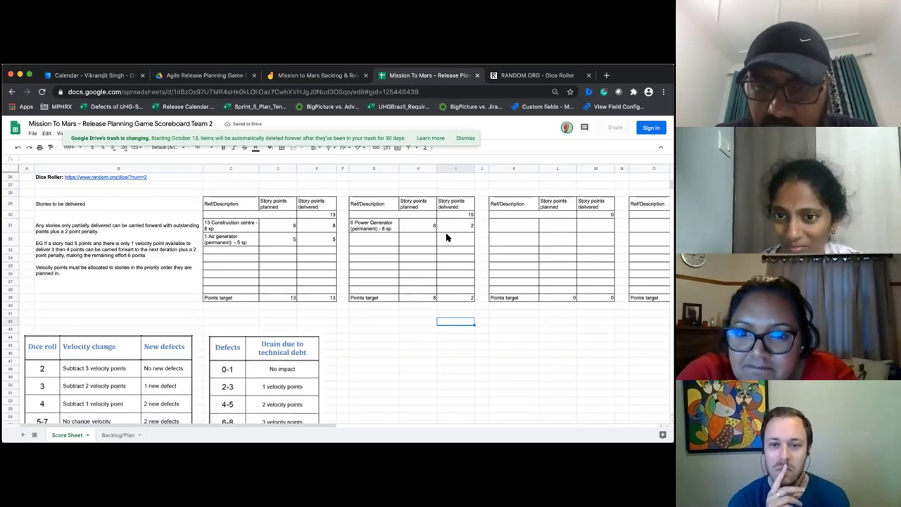
scroll(446, 238, "up", 2)
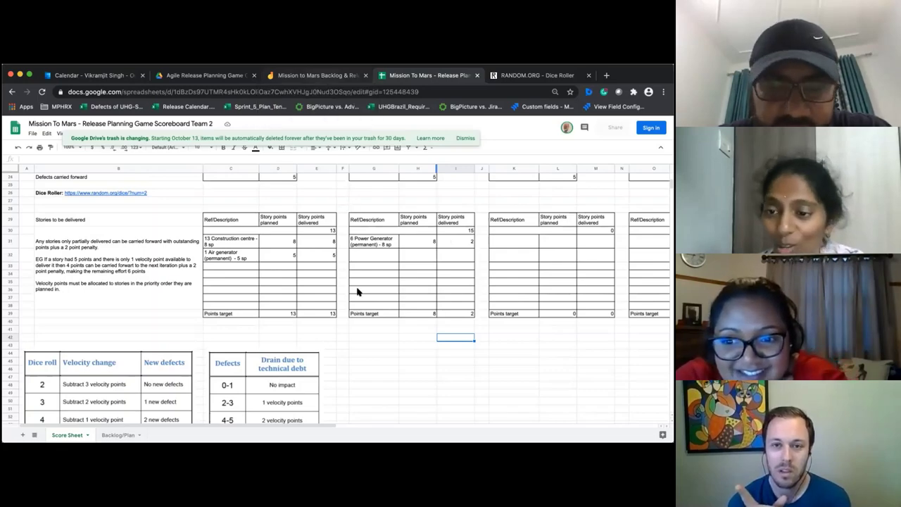
- Bring up the RANDOM.ORG two-dice roller and return to the Mission to Mars backlog board
key("ctrl+shift+Tab")
left_click(529, 76)
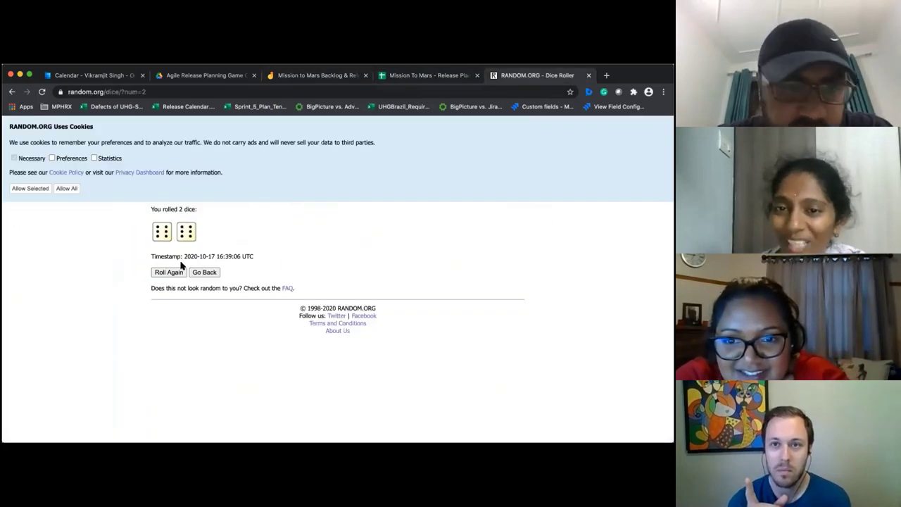
left_click(170, 273)
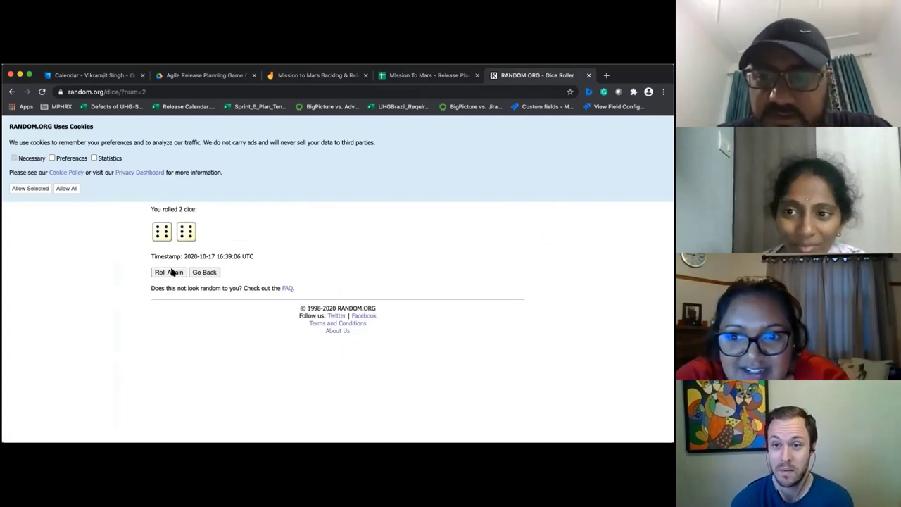
left_click(319, 75)
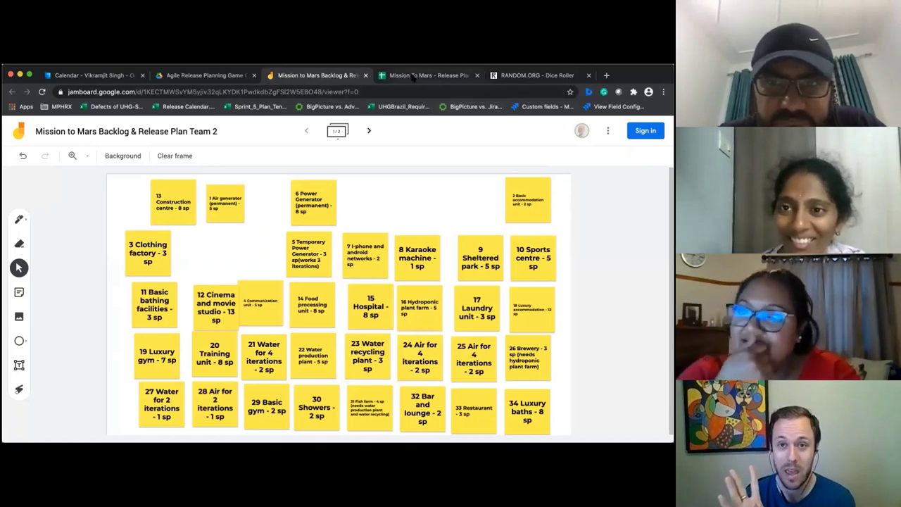
- Review the needs of the upcoming iterations on the Score Sheet, especially Iteration 4's
key("ctrl+Tab")
scroll(430, 290, "down", 10)
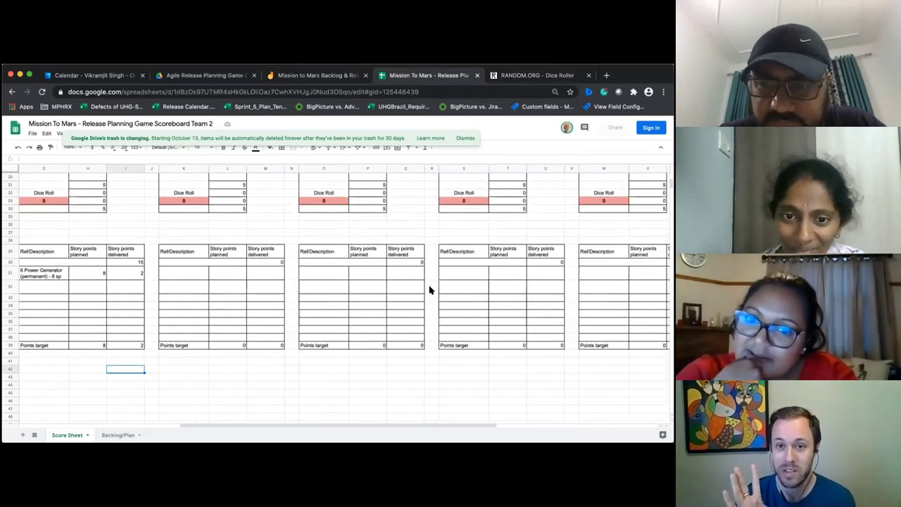
scroll(430, 289, "up", 5)
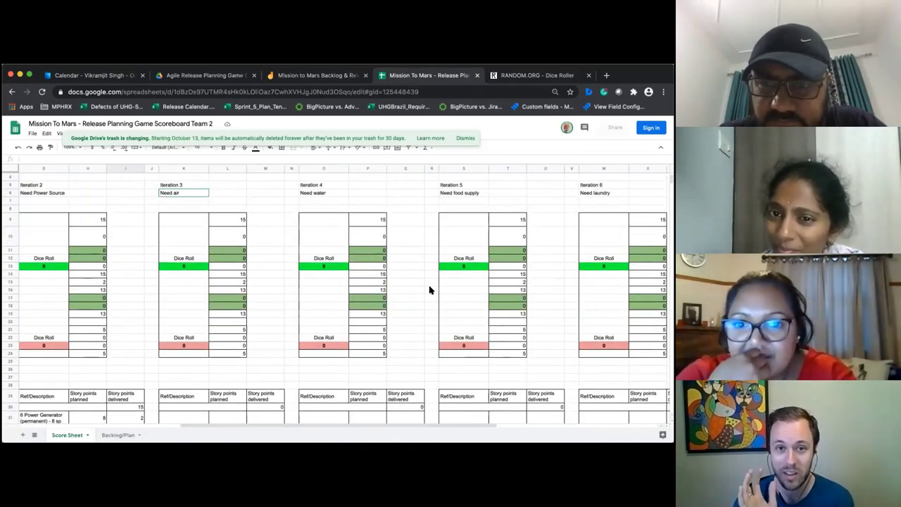
scroll(430, 290, "up", 1)
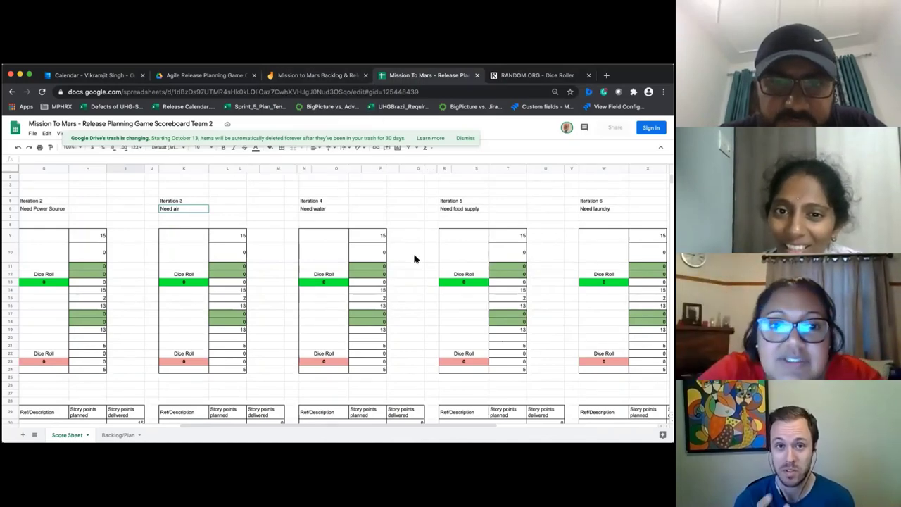
scroll(415, 259, "left", 10)
scroll(545, 221, "right", 5)
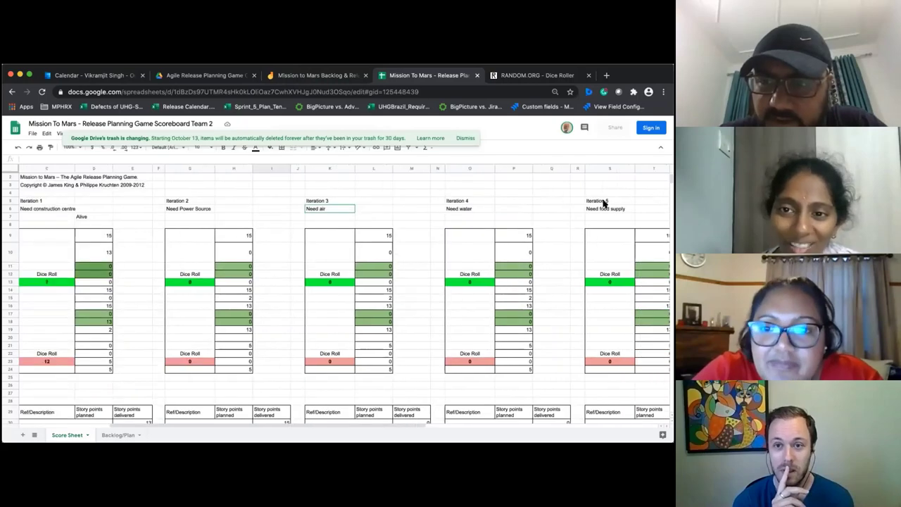
left_click(463, 209)
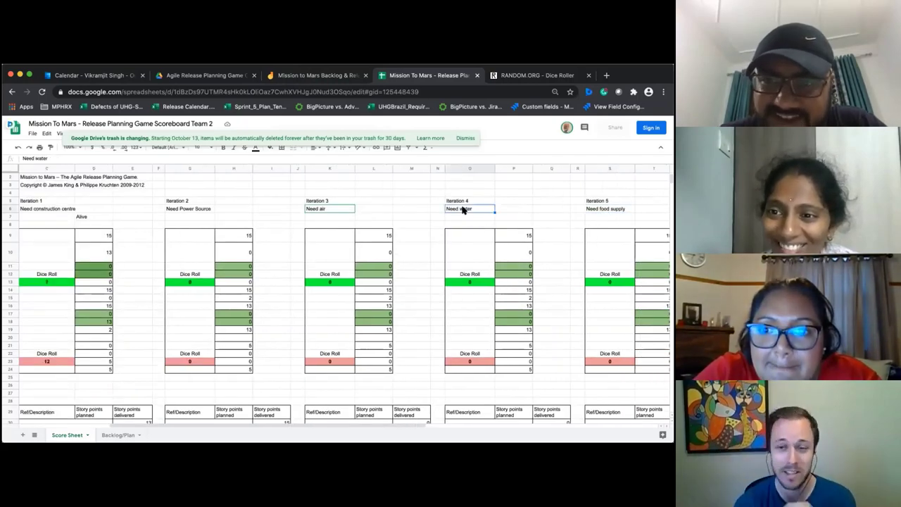
- Try placing the 21 Water for 4 iterations note after 6 Power Generator (permanent) in the board's top row
left_click(319, 75)
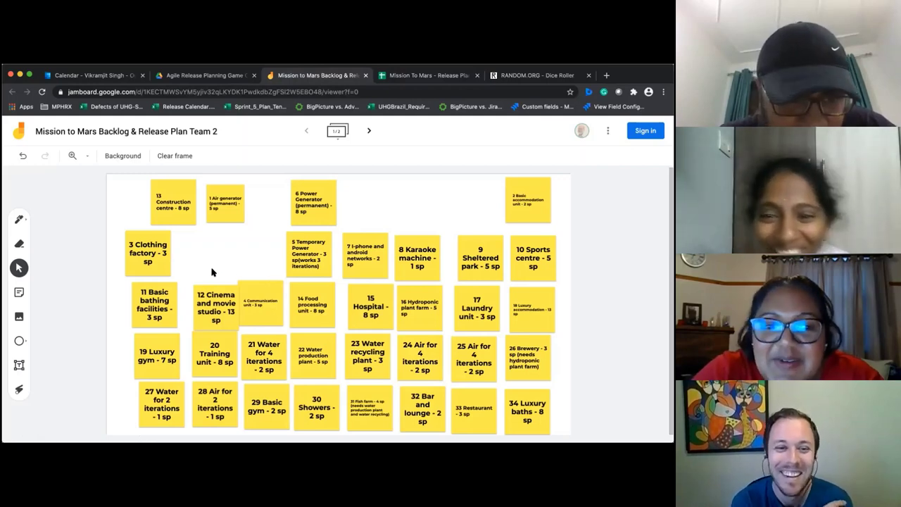
left_click(266, 358)
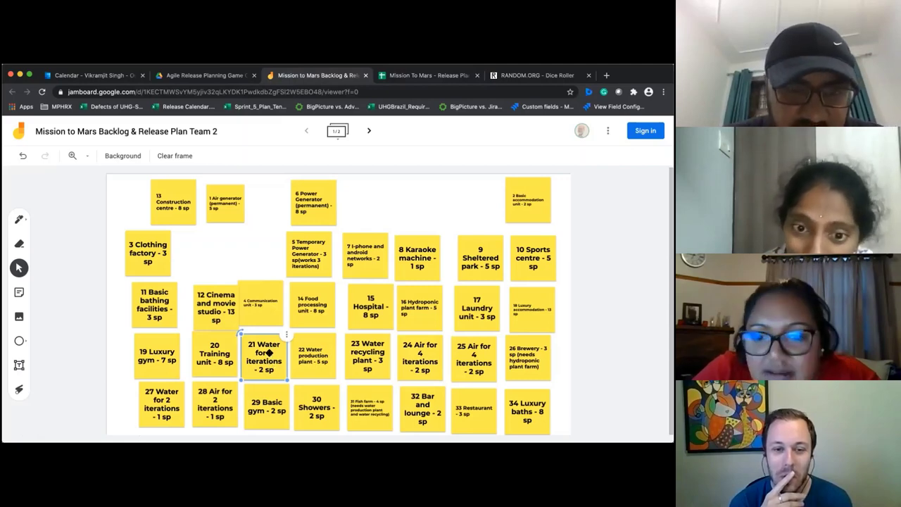
left_click_drag(269, 354, 375, 199)
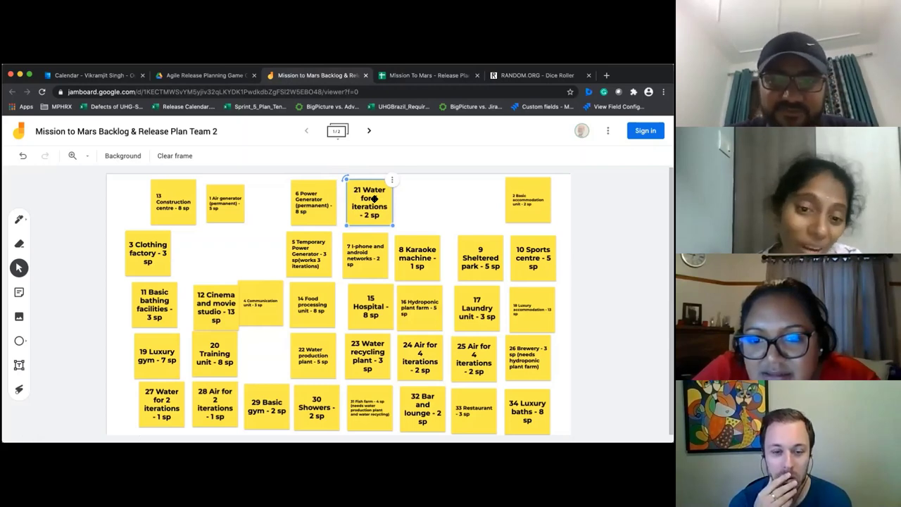
- Place the 22 Water production plant note in the board's top row and return 21 Water for 4 iterations to the backlog rows
left_click(332, 342)
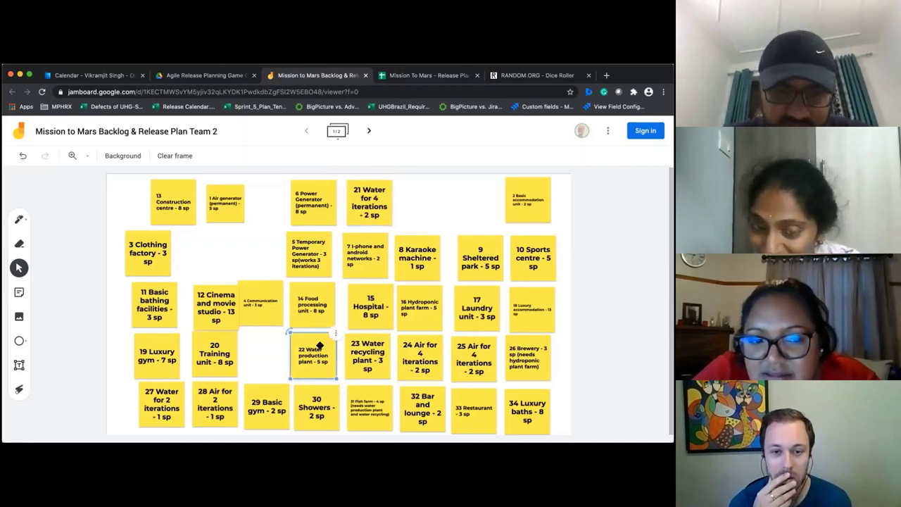
left_click_drag(384, 262, 443, 188)
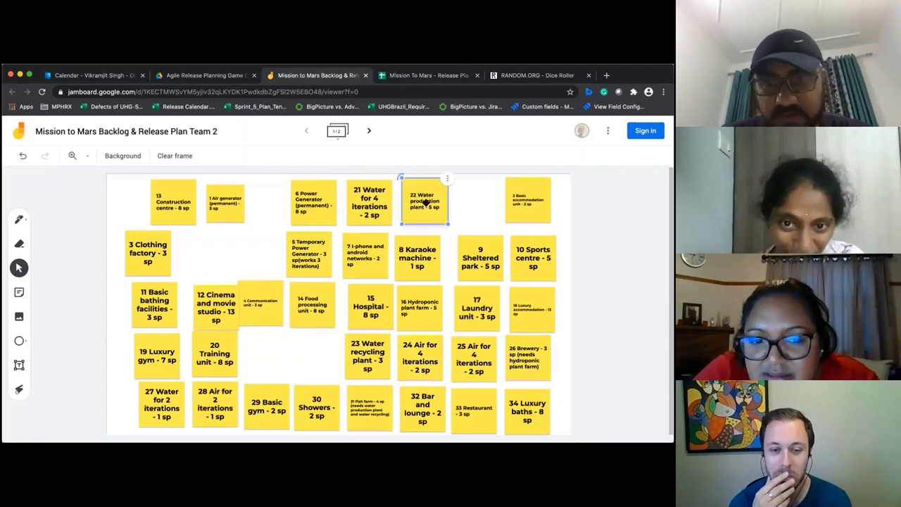
left_click_drag(377, 213, 320, 361)
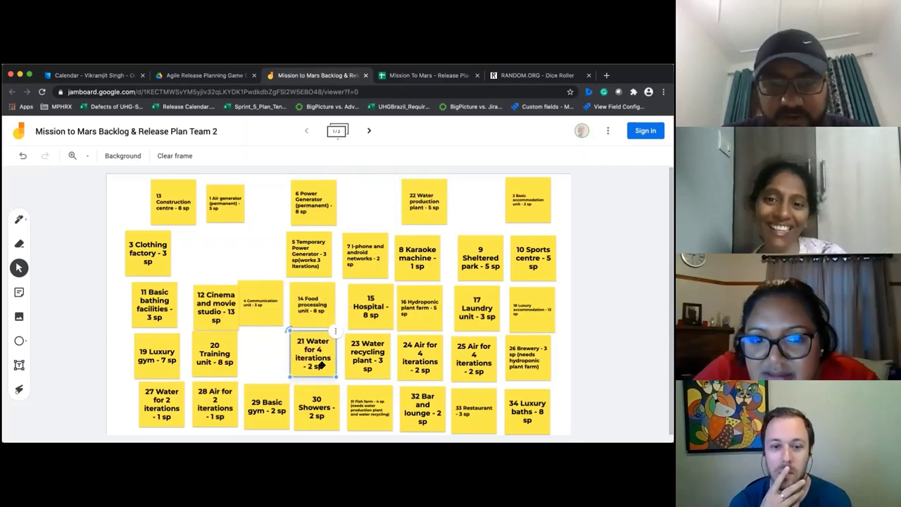
- Compare the iteration needs on the Score Sheet with the notes planned in the board's top row
left_click(420, 75)
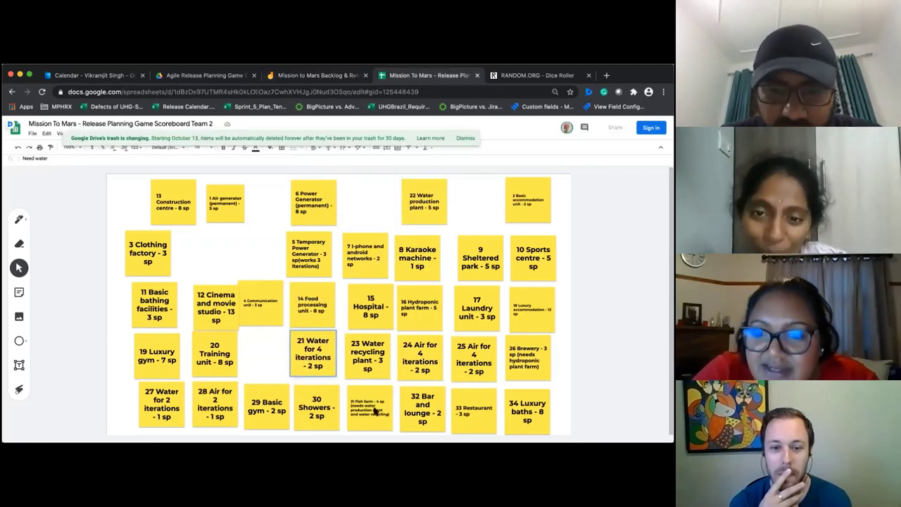
scroll(394, 331, "down", 1)
scroll(395, 311, "up", 1)
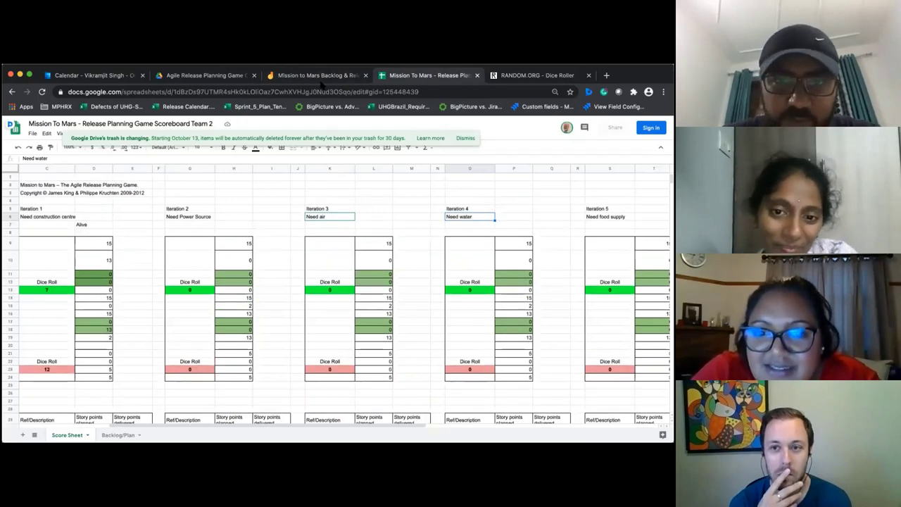
left_click(319, 76)
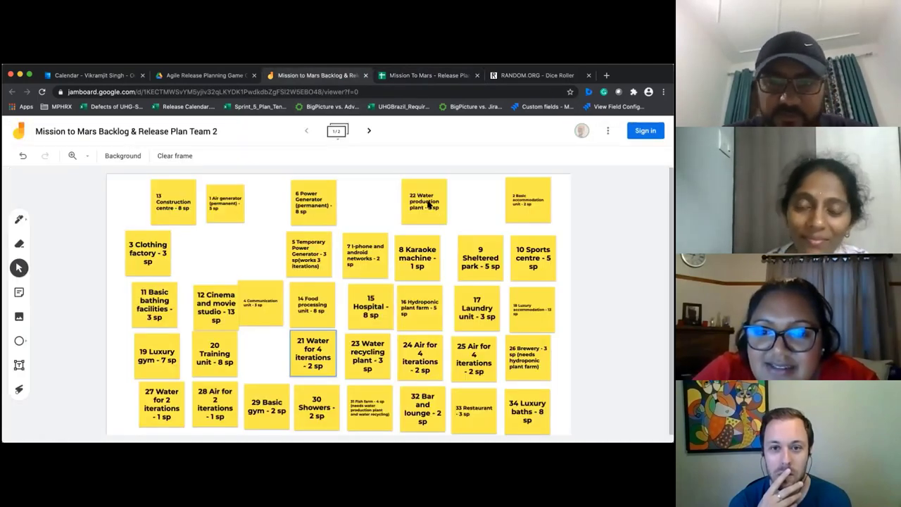
- Move the 22 Water production plant note right after 6 Power Generator (permanent) in the board's top row and copy its text
left_click_drag(428, 203, 371, 204)
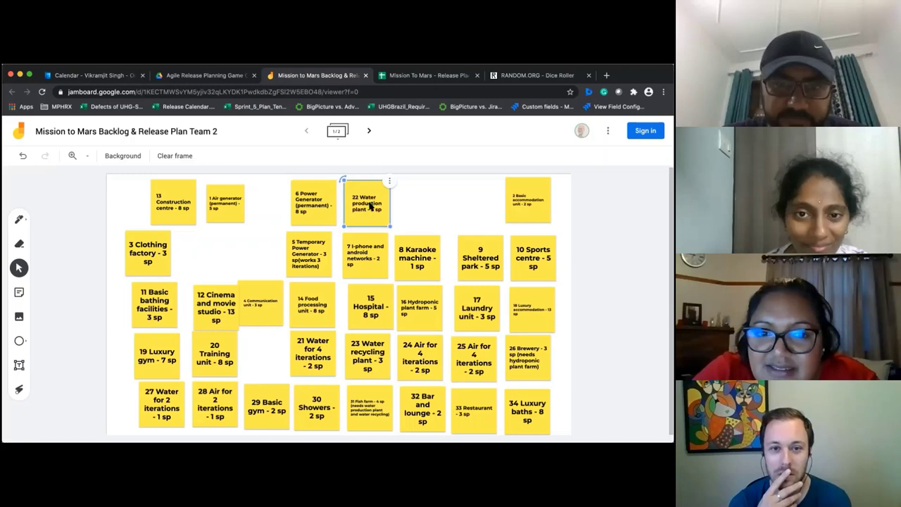
double_click(371, 204)
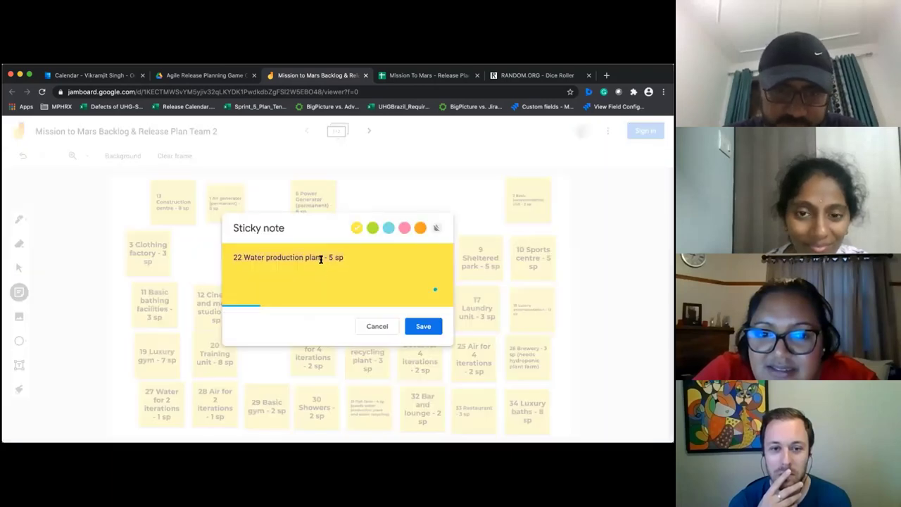
left_click(420, 325)
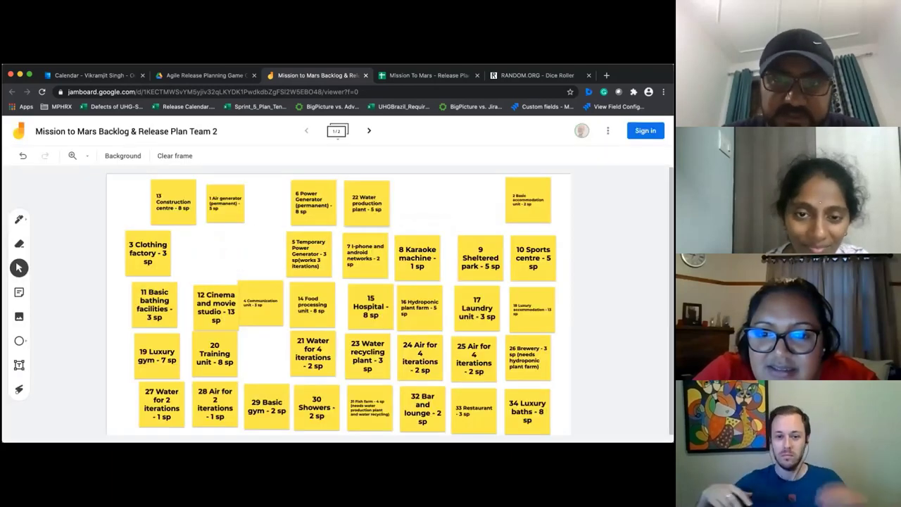
- Add "22 Water production plant - 5 sp" below 6 Power Generator in Iteration 2's stories on the Score Sheet, with 5 story points planned
left_click(404, 75)
scroll(349, 322, "down", 5)
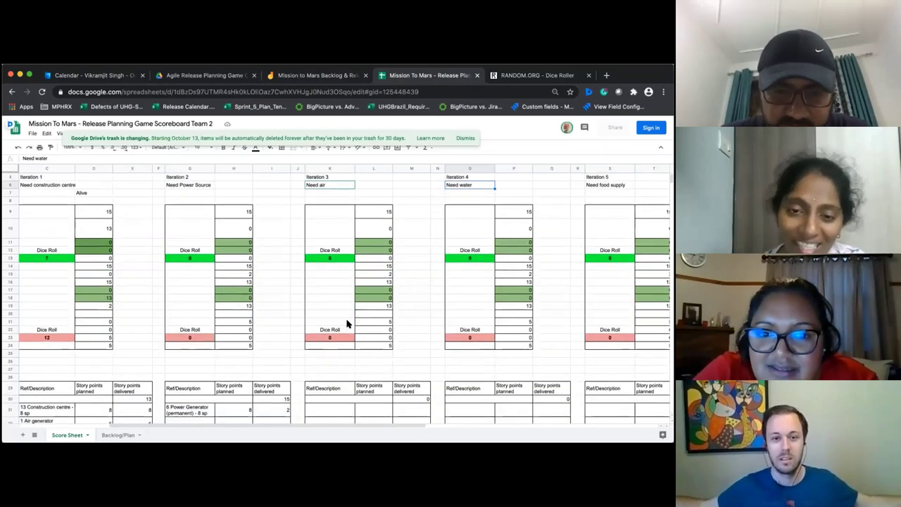
scroll(352, 327, "left", 5)
scroll(352, 326, "down", 2)
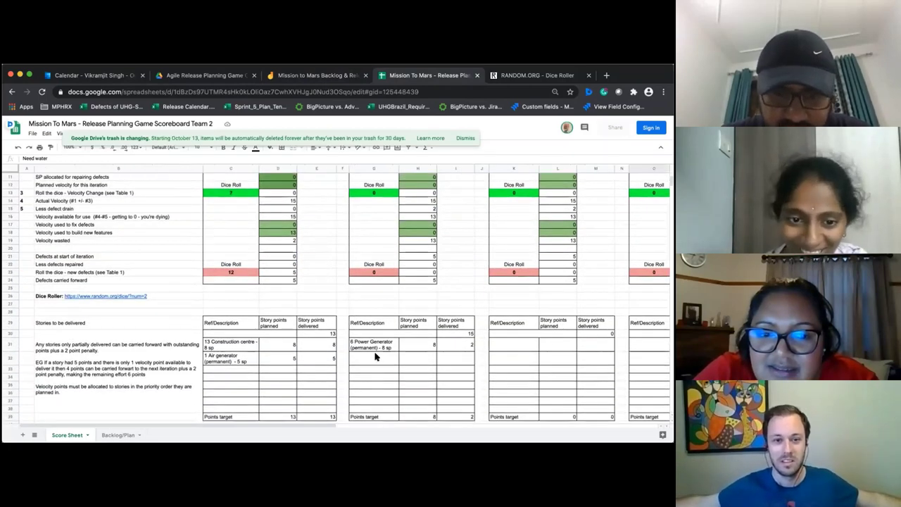
left_click(375, 358)
right_click(375, 357)
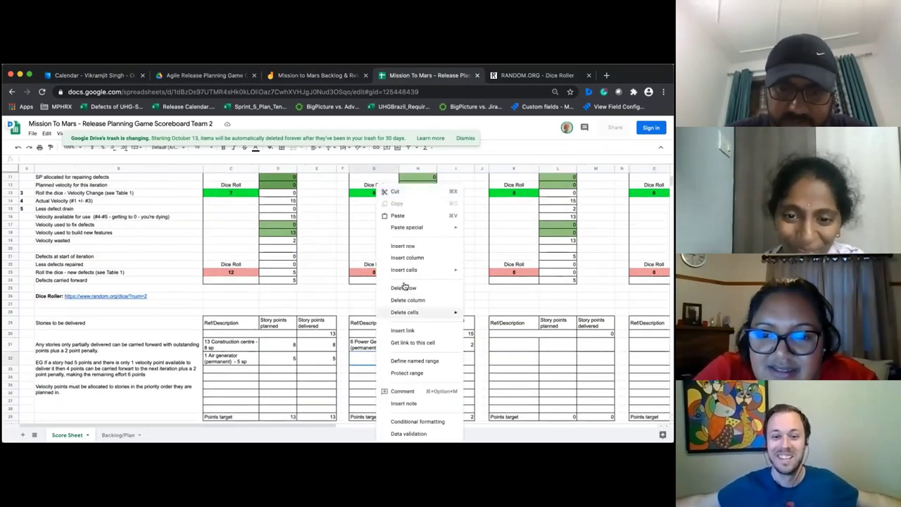
left_click(410, 217)
left_click(417, 358)
type("5")
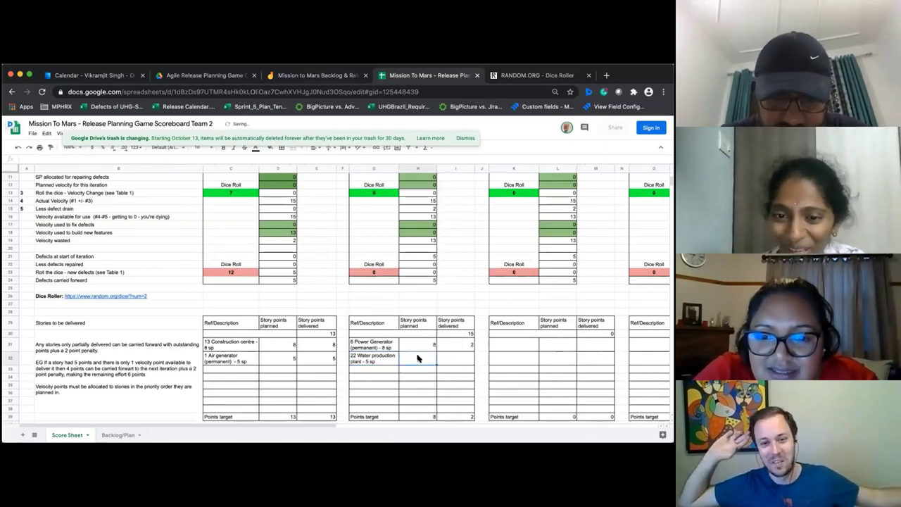
left_click(454, 361)
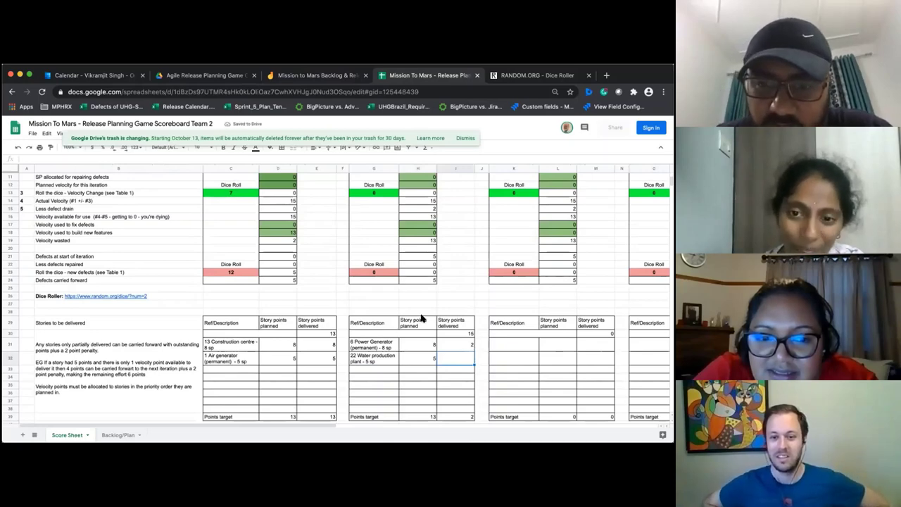
- Review the iterations on the Score Sheet and roll two dice on RANDOM.ORG for Iteration 2's velocity change
scroll(421, 319, "up", 2)
scroll(421, 318, "right", 5)
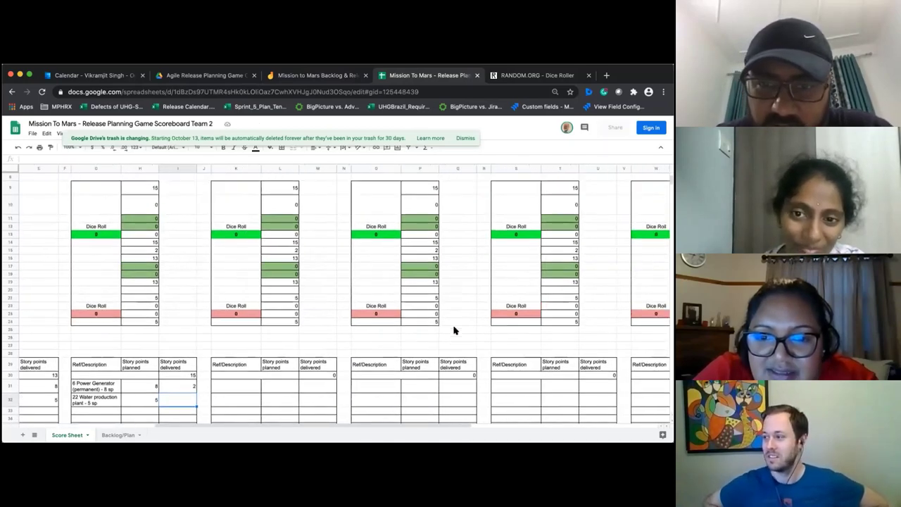
scroll(454, 331, "up", 3)
scroll(454, 331, "left", 6)
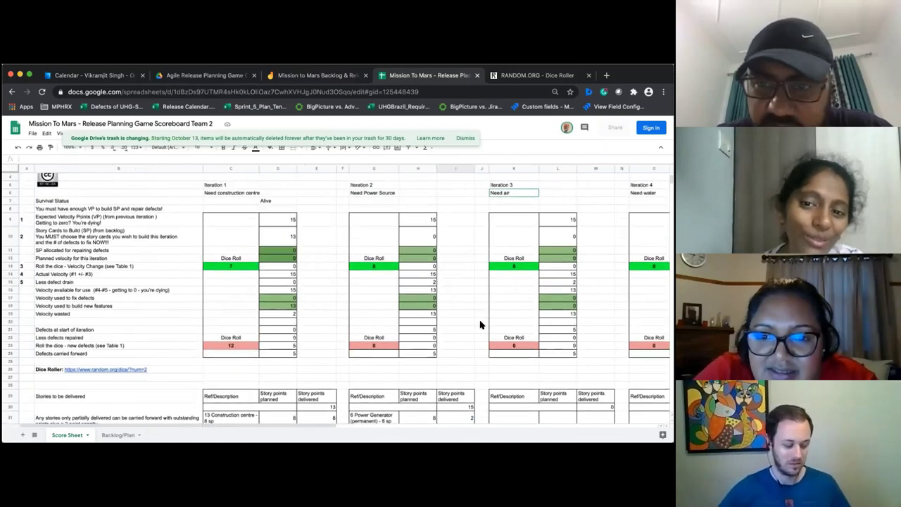
scroll(480, 325, "right", 1)
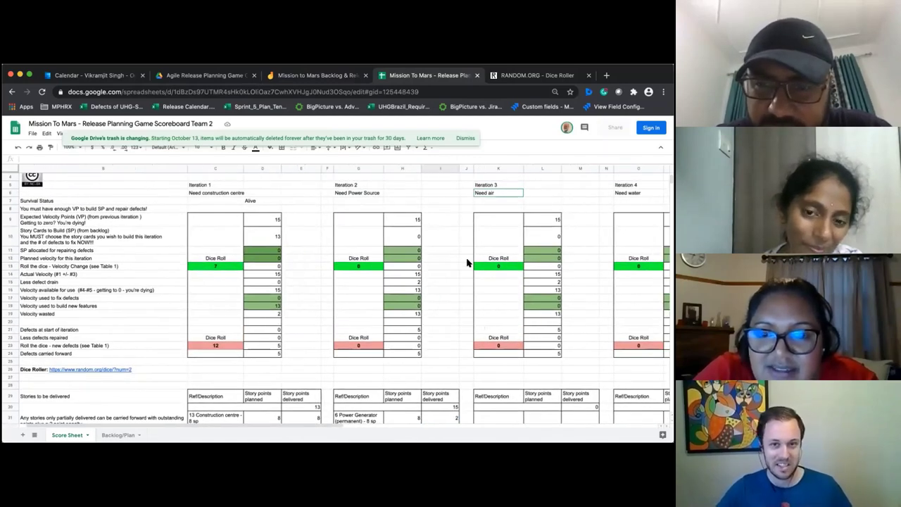
left_click(518, 79)
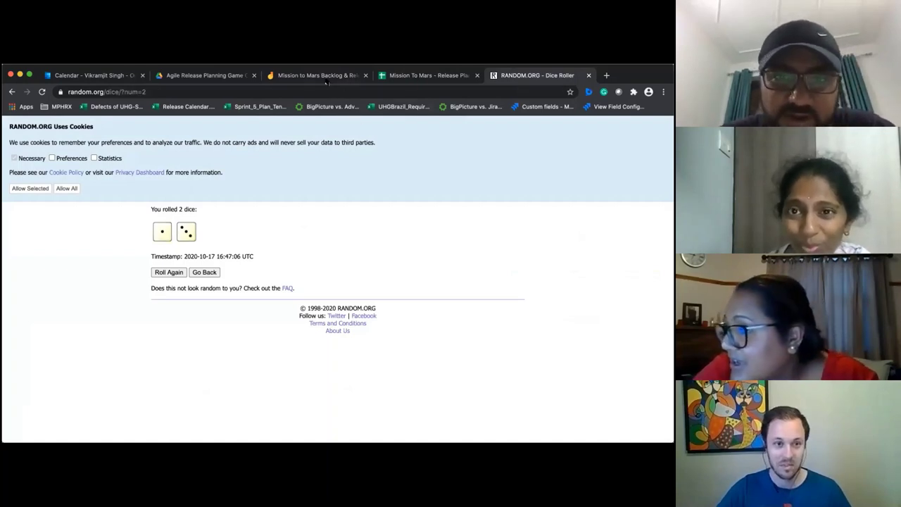
- Check the dice roll table on the Score Sheet and set Iteration 2's velocity change dice roll to 4
left_click(396, 76)
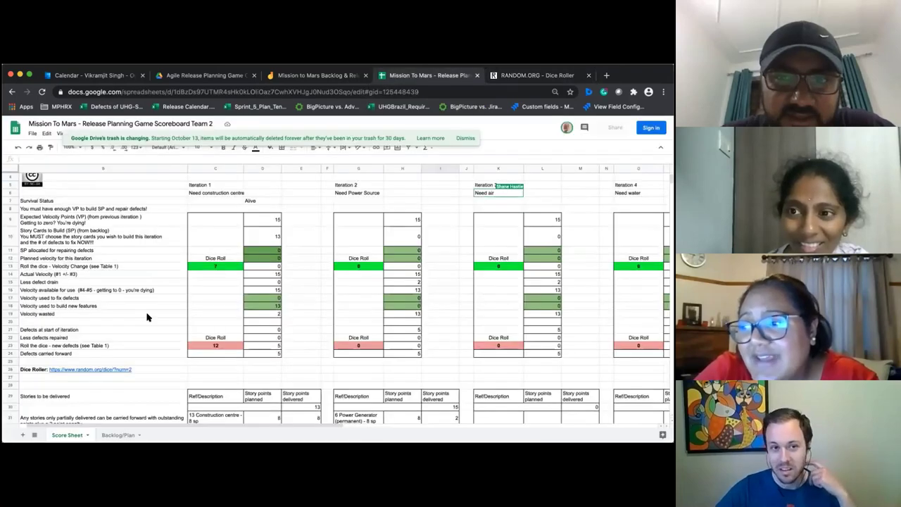
scroll(148, 317, "down", 3)
scroll(148, 317, "down", 3)
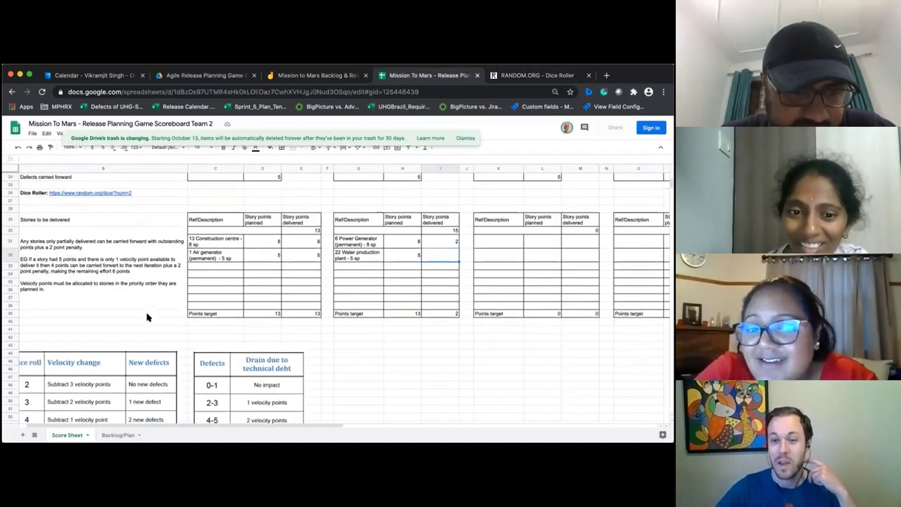
left_click(158, 407)
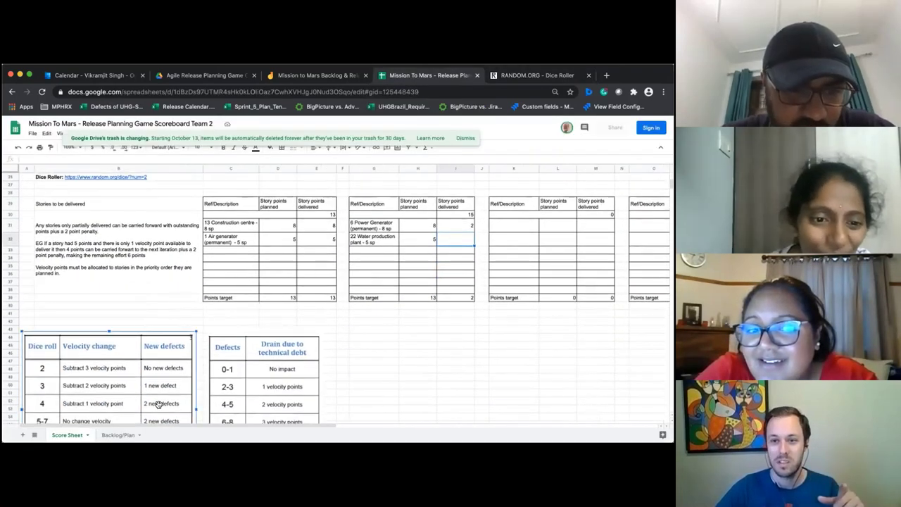
scroll(321, 344, "up", 2)
scroll(321, 344, "up", 2)
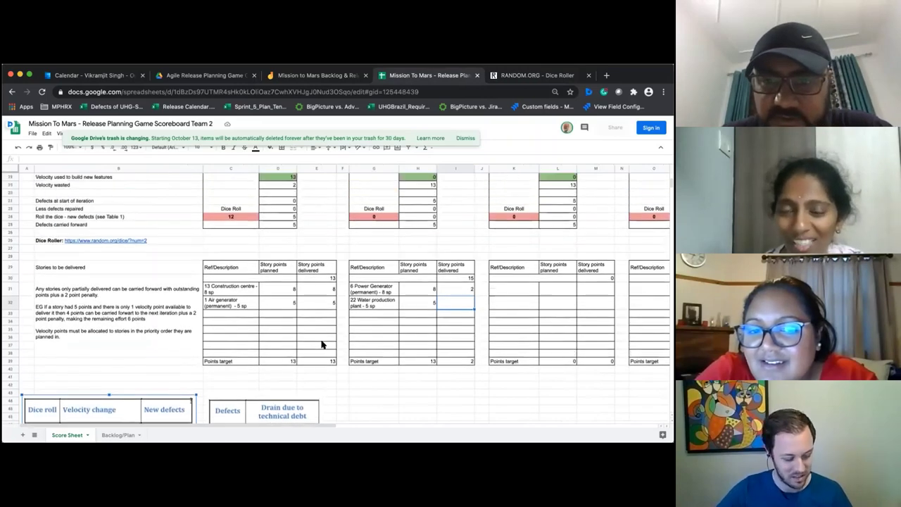
left_click(380, 249)
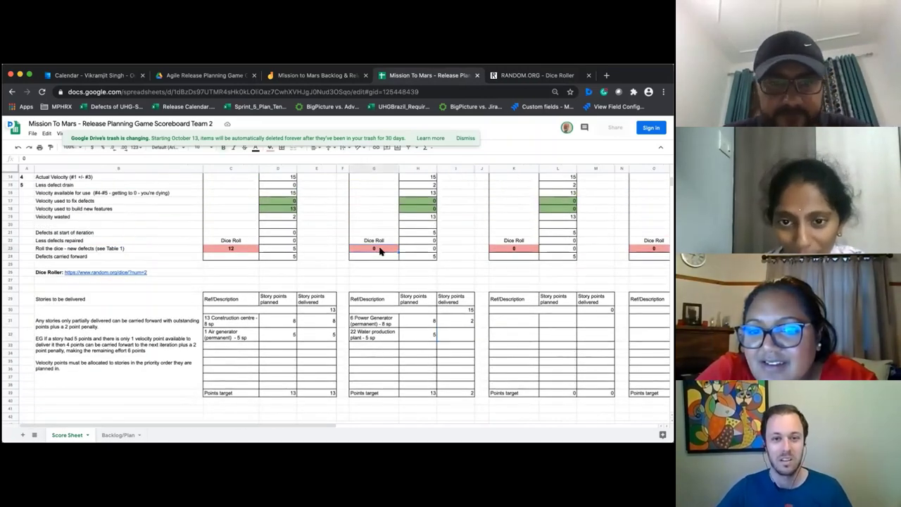
scroll(381, 251, "up", 1)
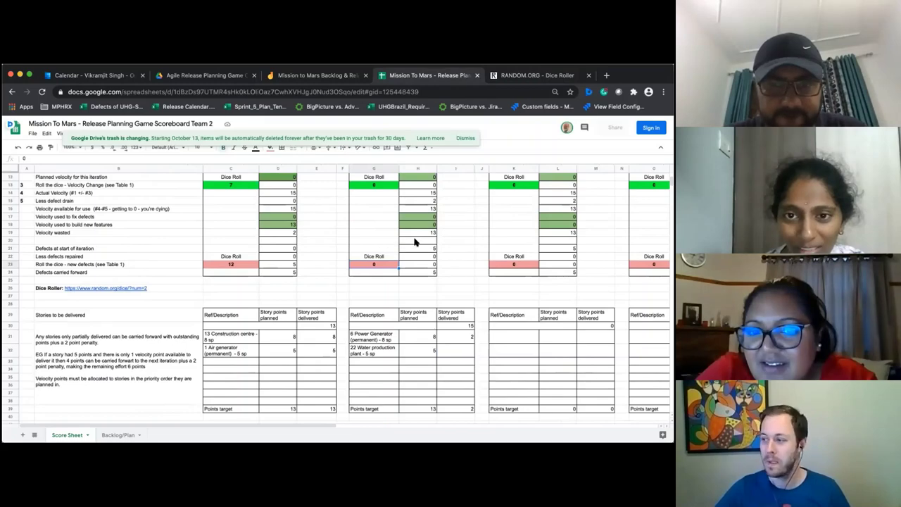
scroll(398, 239, "up", 1)
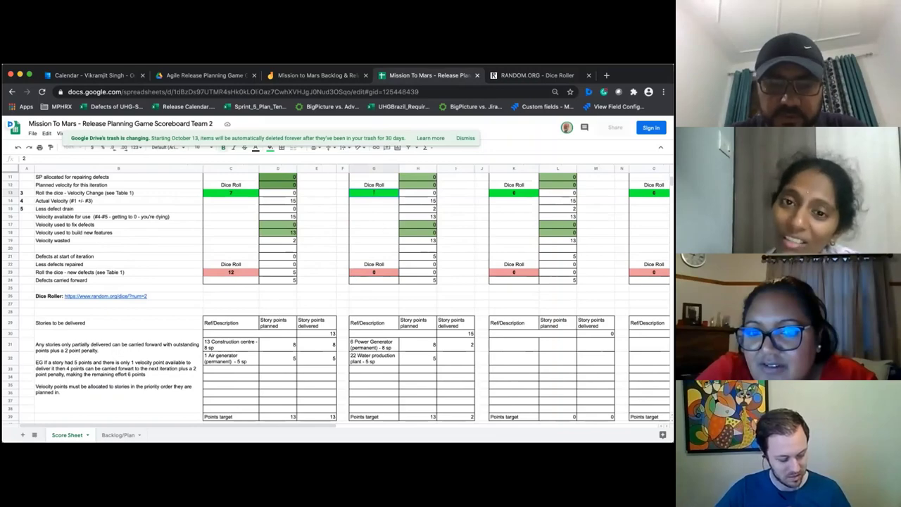
left_click(380, 227)
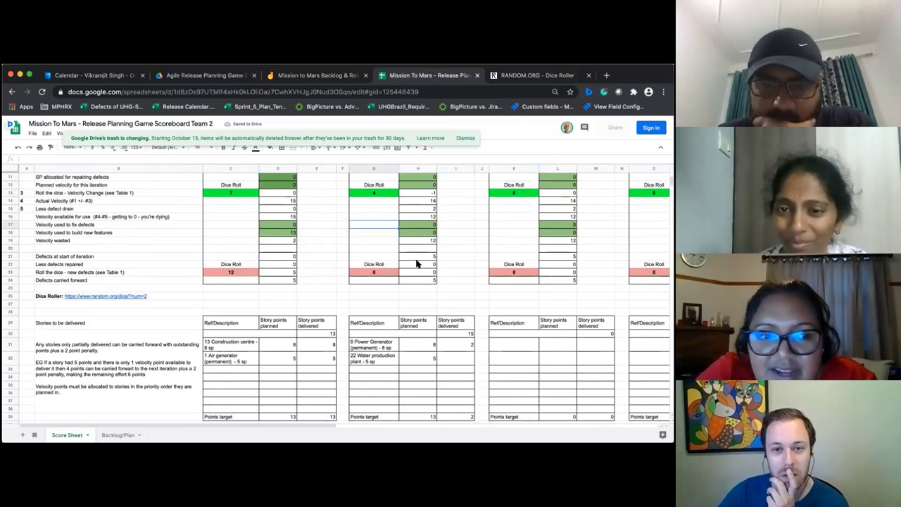
- Move the 4 Communication unit note into the board's second row, between 3 Clothing factory and 5 Temporary Power Generator
scroll(416, 263, "up", 1)
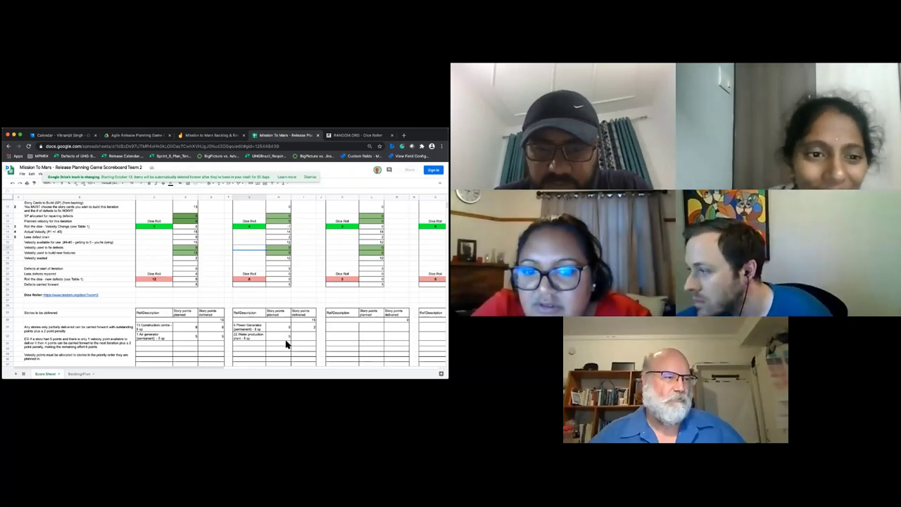
left_click(254, 340)
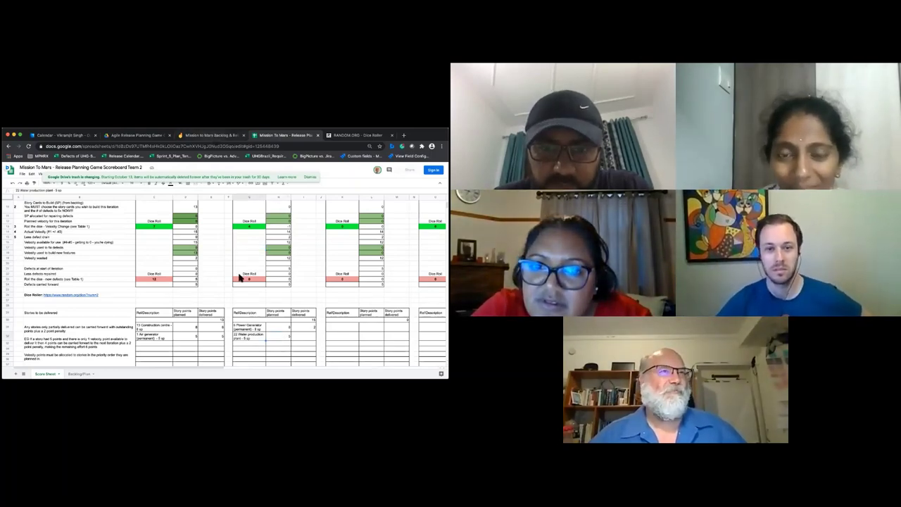
key("ctrl+shift+Tab")
left_click_drag(188, 292, 173, 254)
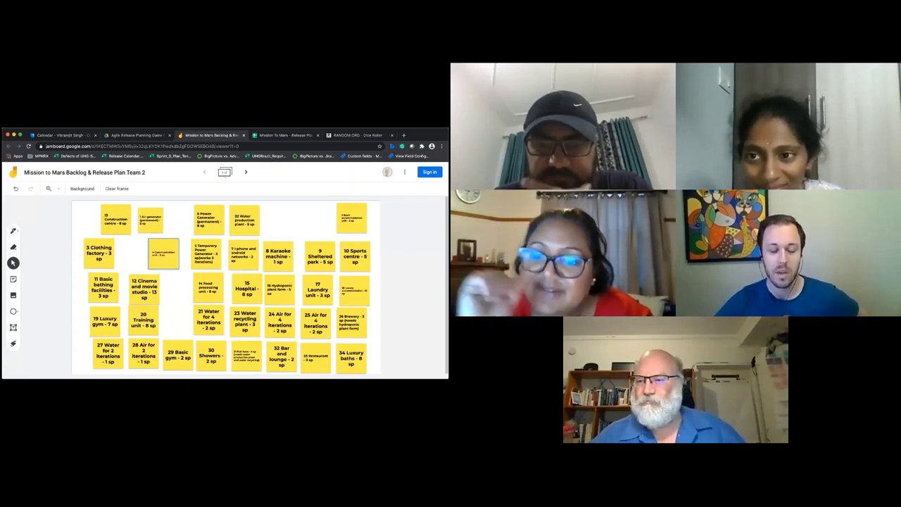
- Roll the two dice again on RANDOM.ORG for Iteration 2's new defects
left_click(277, 140)
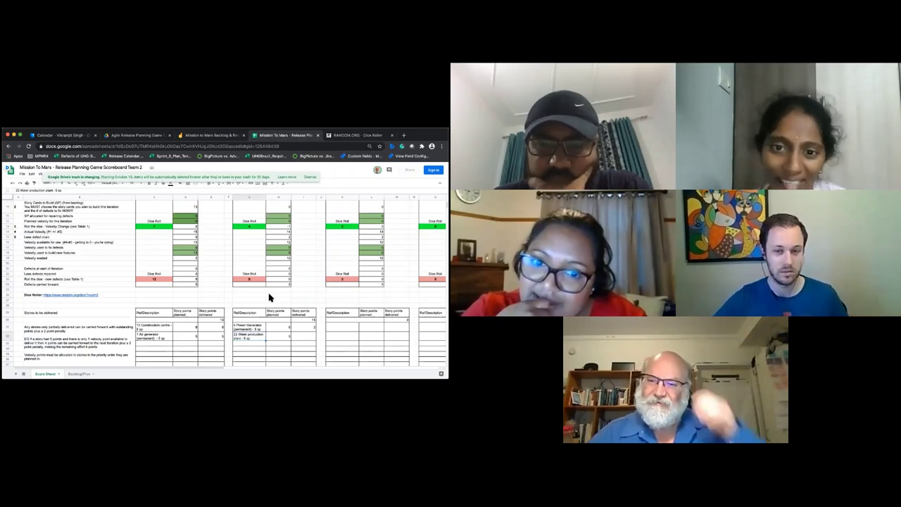
scroll(269, 296, "up", 1)
key("ctrl+Tab")
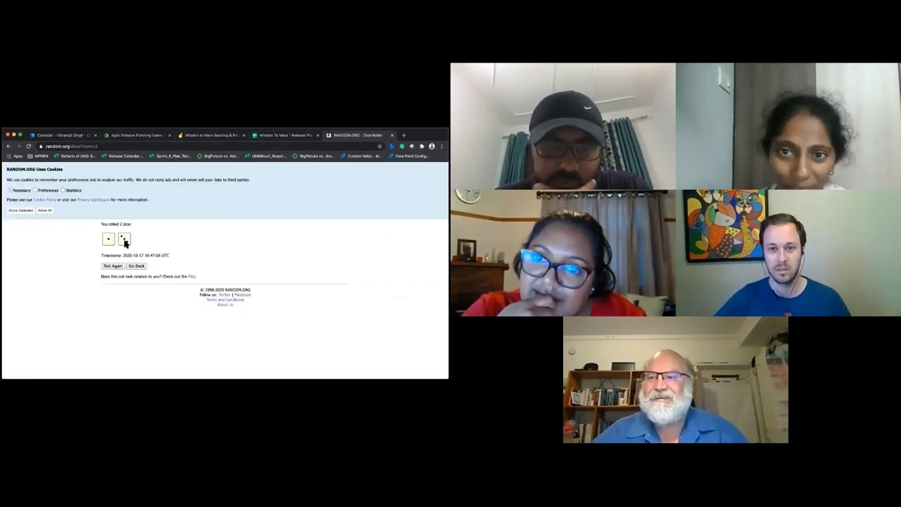
left_click(114, 267)
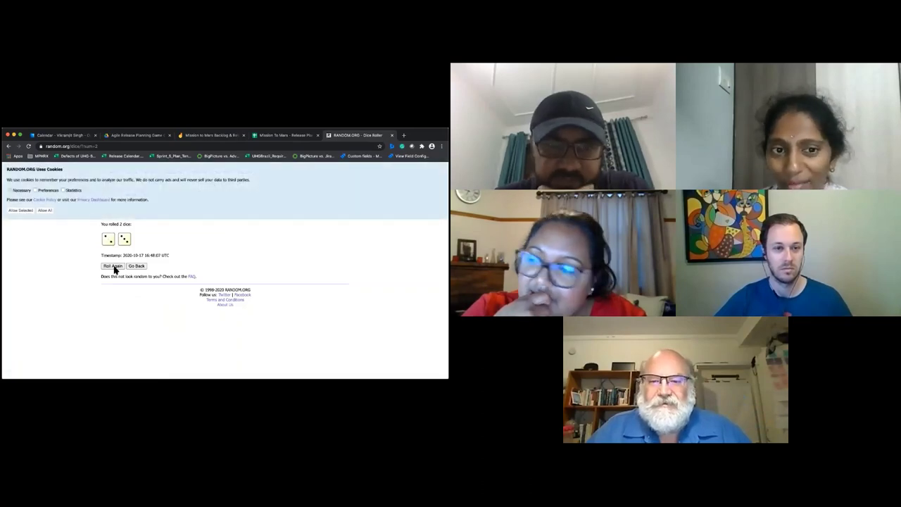
- Check the new defects column of the dice table and set Iteration 2's new defects dice roll to 5
key("ctrl+shift+Tab")
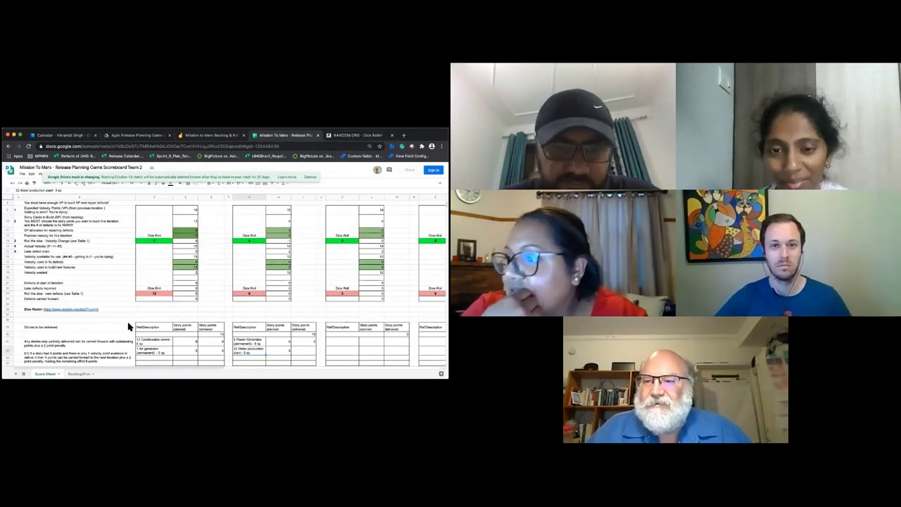
scroll(129, 326, "down", 2)
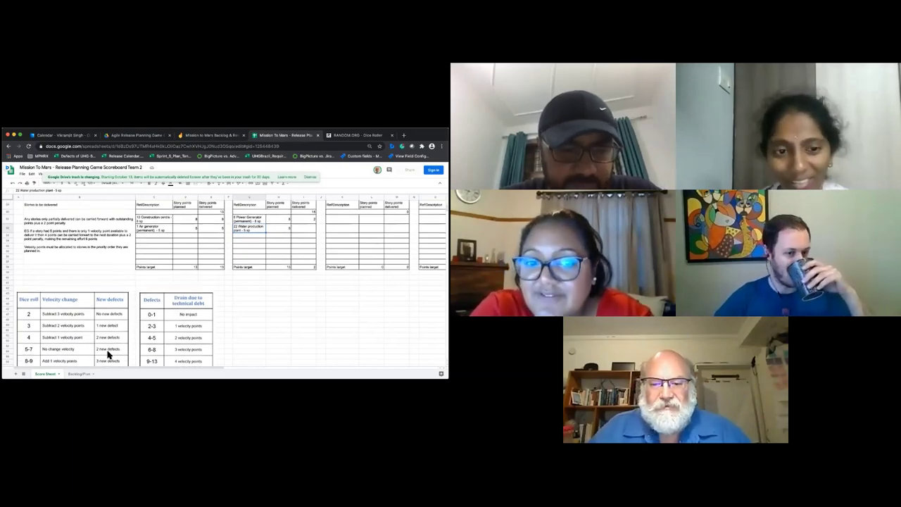
left_click(108, 354)
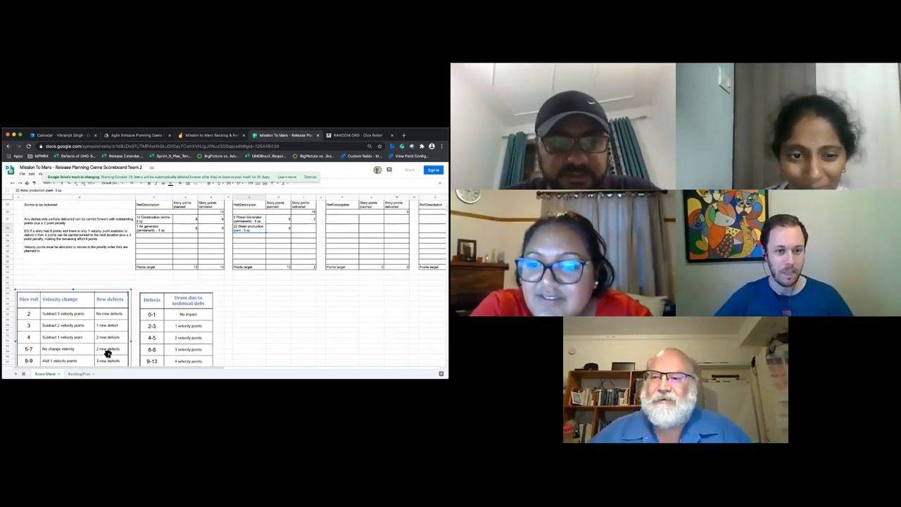
scroll(204, 297, "up", 5)
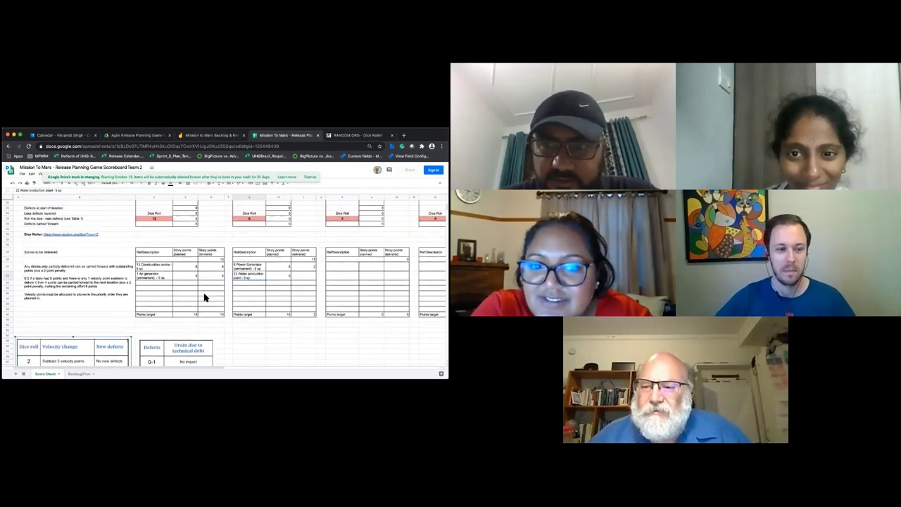
scroll(248, 270, "up", 1)
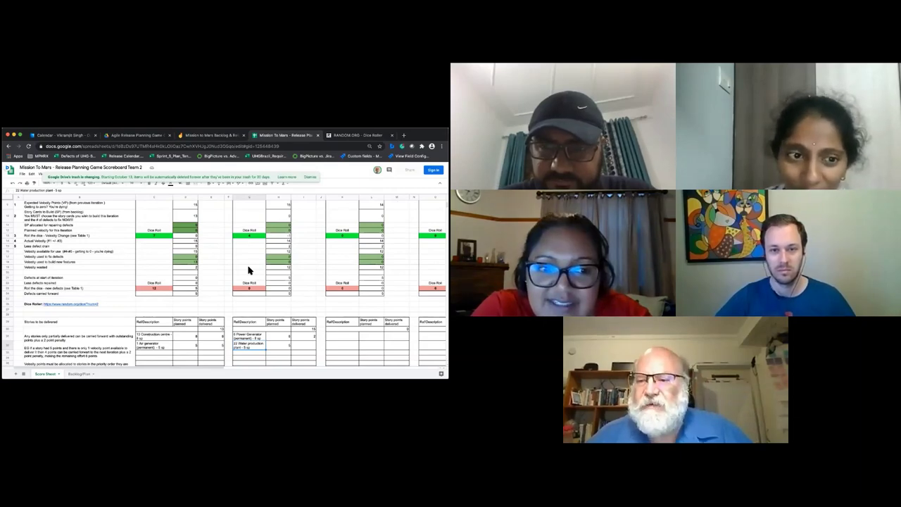
left_click(250, 291)
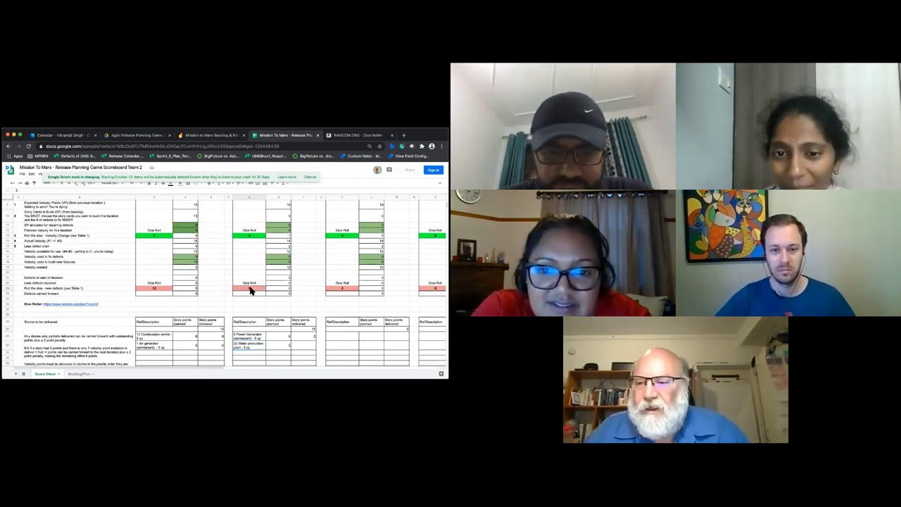
type("8")
key("Tab")
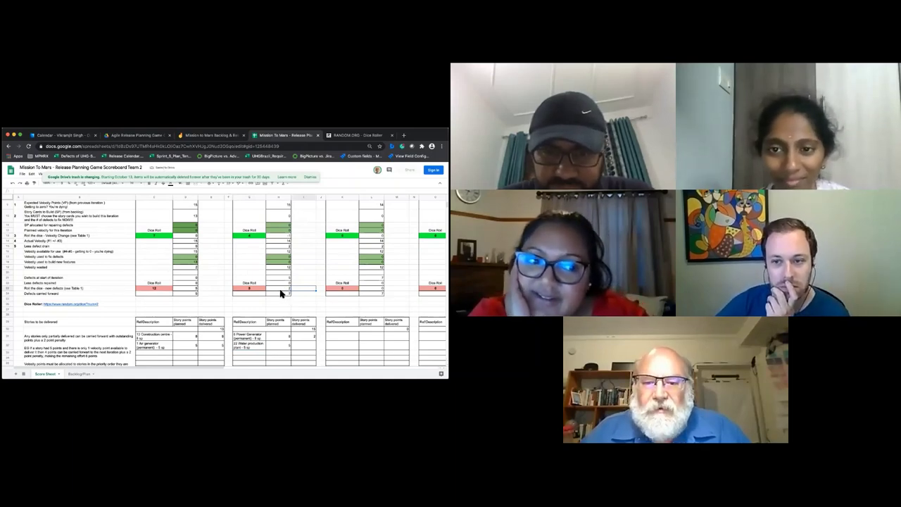
- Inspect Iteration 2's defects carried forward and its 22 Water production plant story on the Score Sheet
left_click(281, 296)
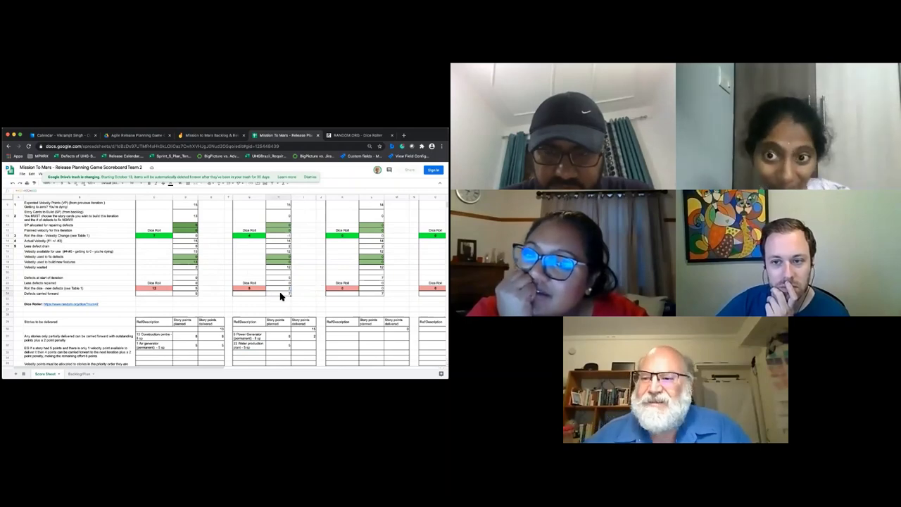
scroll(280, 295, "right", 3)
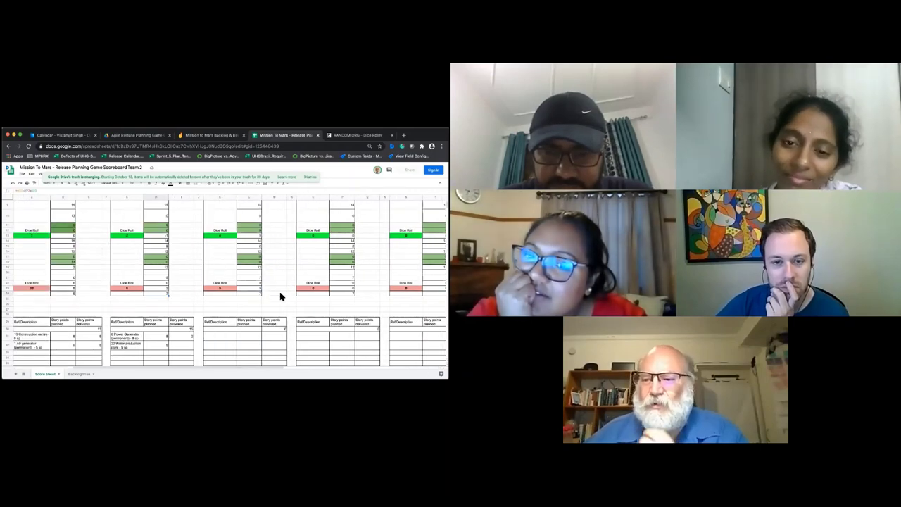
left_click(134, 350)
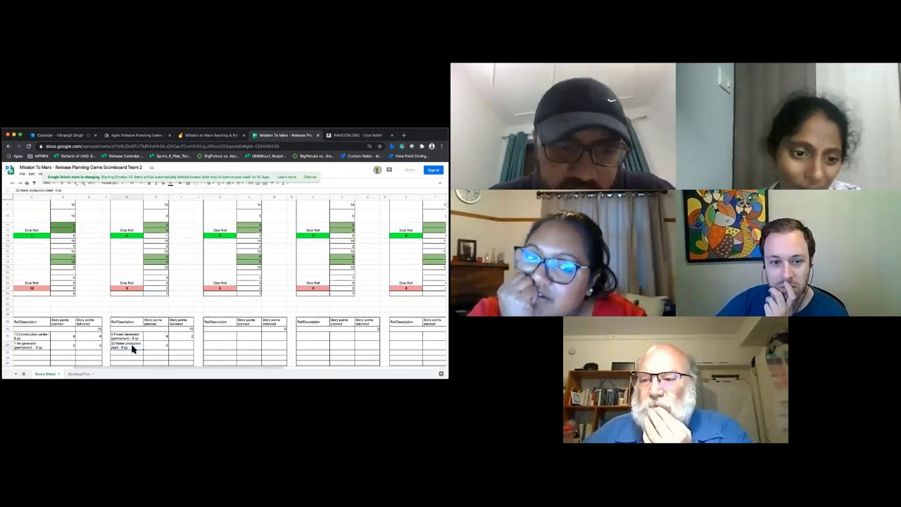